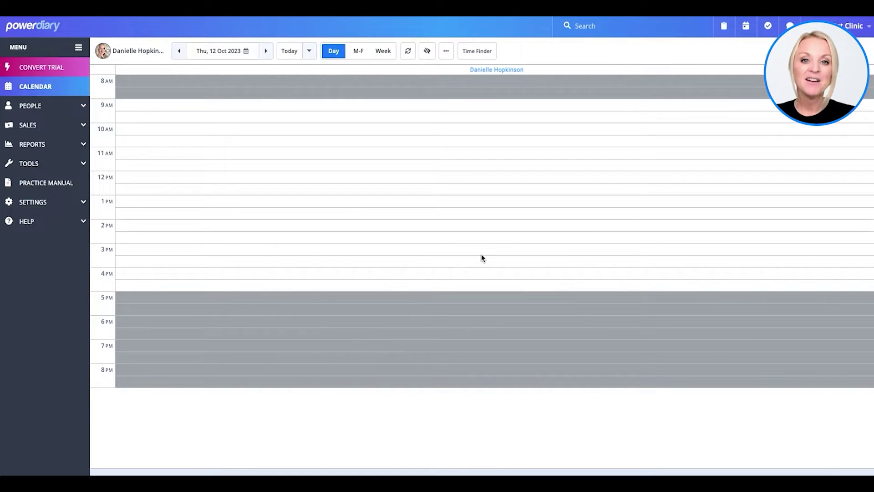
# Step: Expand the Settings section in the left sidebar of the day calendar
pyautogui.click(45, 203)
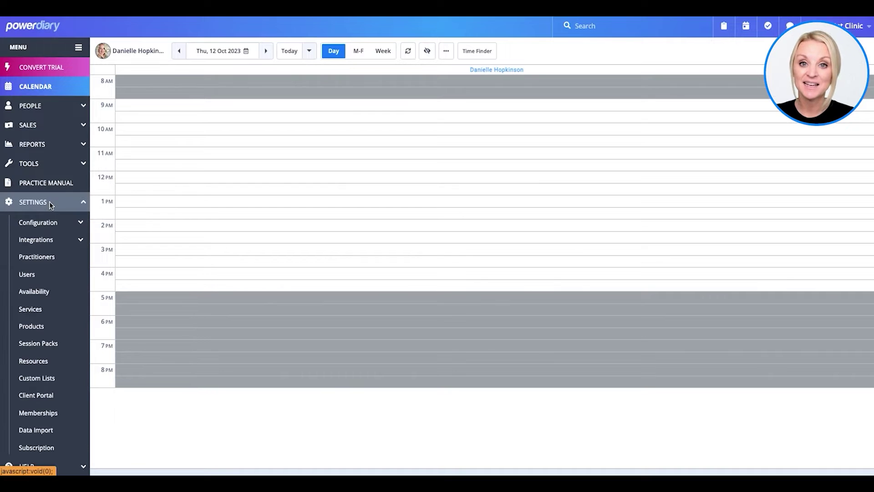
# Step: Open Configuration > Business Info and review the mailing address, Tax Id and business email
pyautogui.click(50, 223)
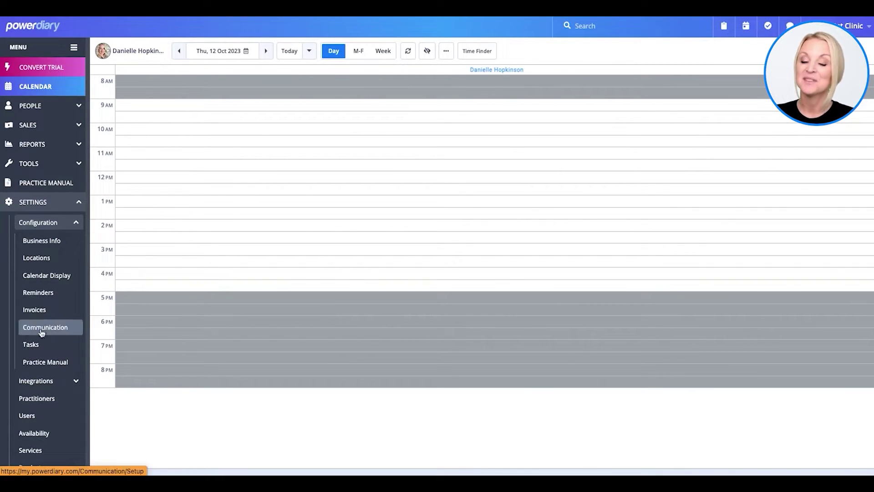
pyautogui.click(40, 243)
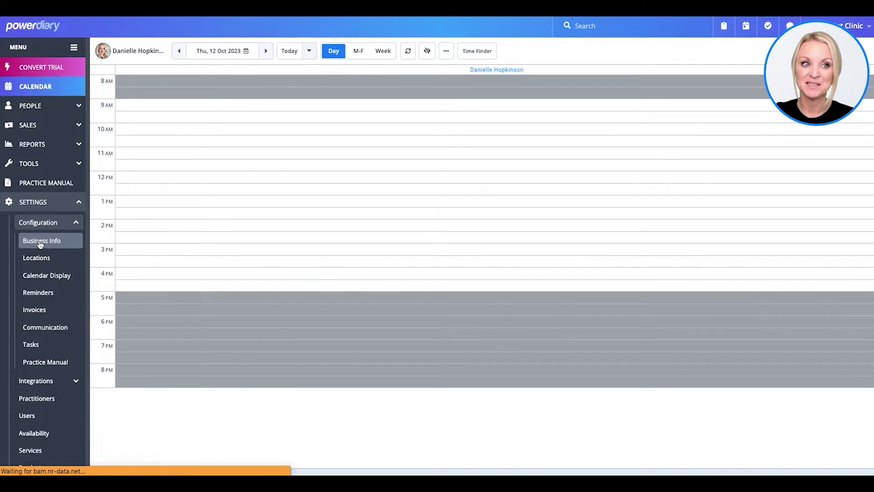
pyautogui.scroll(-1, 41, 262)
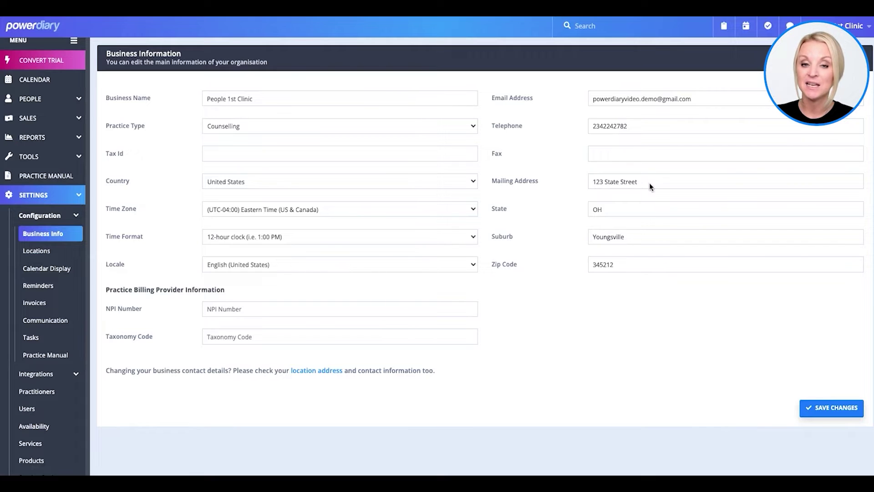
pyautogui.moveTo(650, 183); pyautogui.dragTo(591, 183)
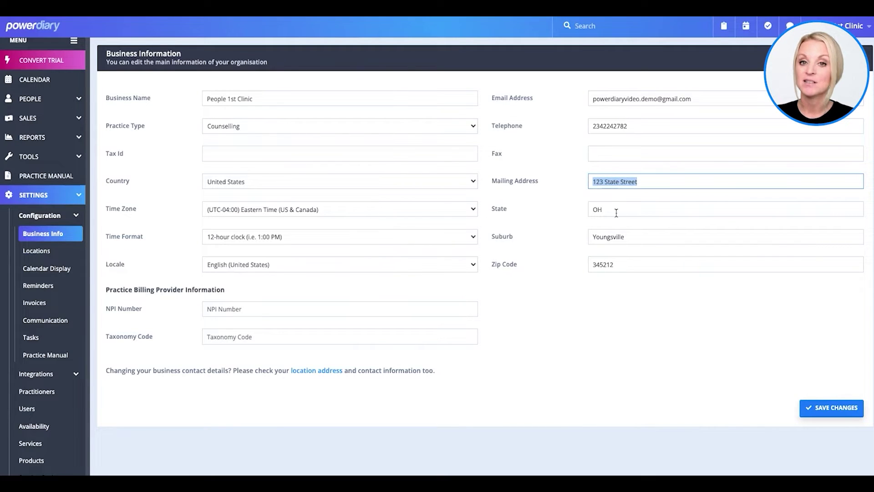
pyautogui.click(224, 155)
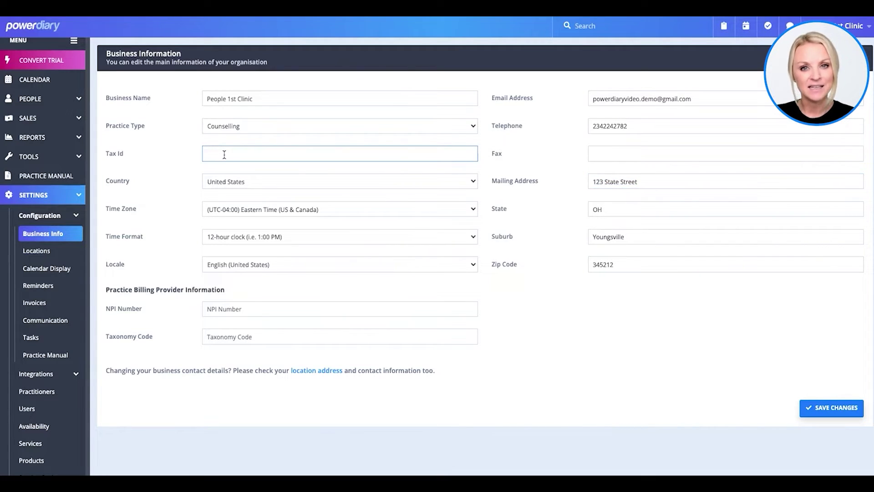
pyautogui.moveTo(693, 98); pyautogui.dragTo(569, 100)
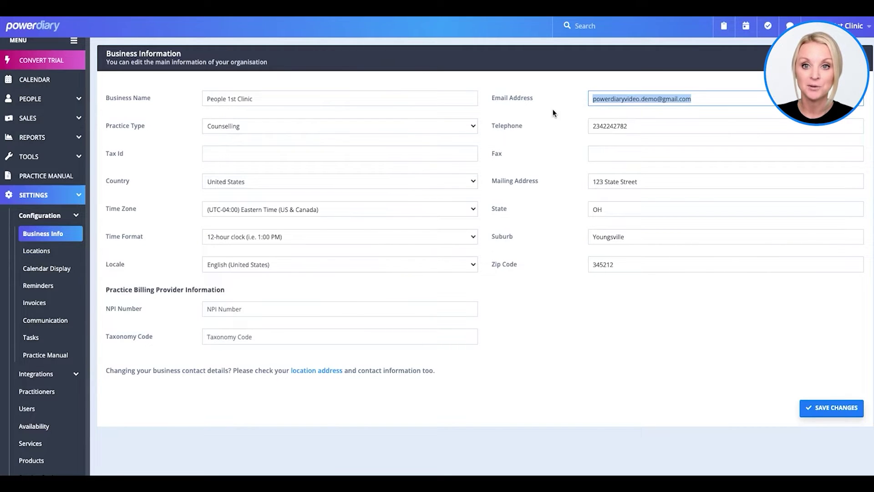
pyautogui.click(553, 111)
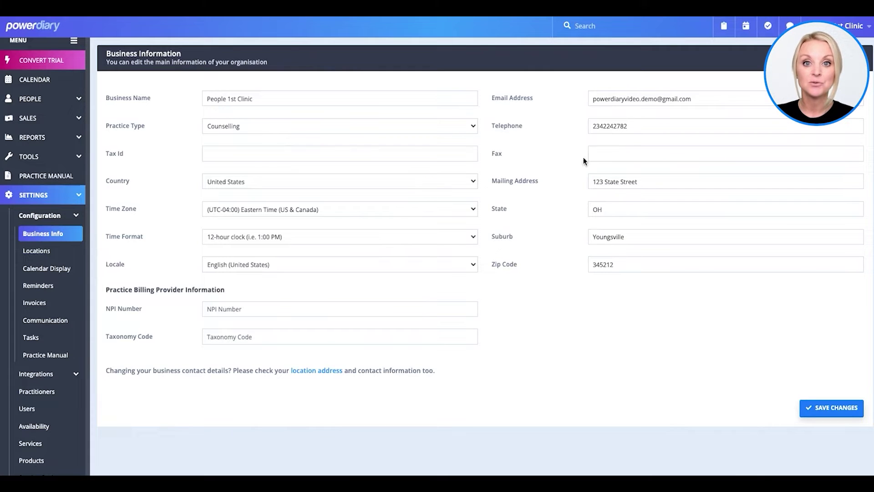
# Step: Keep Eastern Time and the 12-hour clock format, then save the business information
pyautogui.click(355, 210)
pyautogui.click(353, 209)
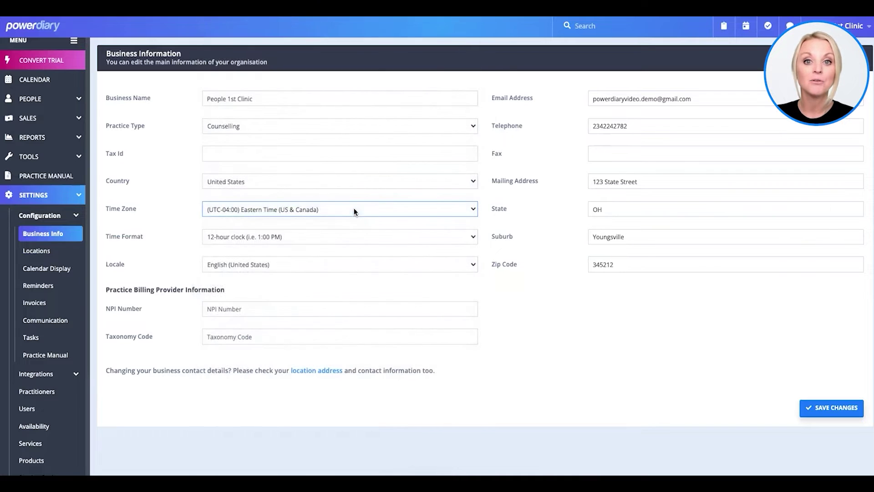
pyautogui.click(325, 239)
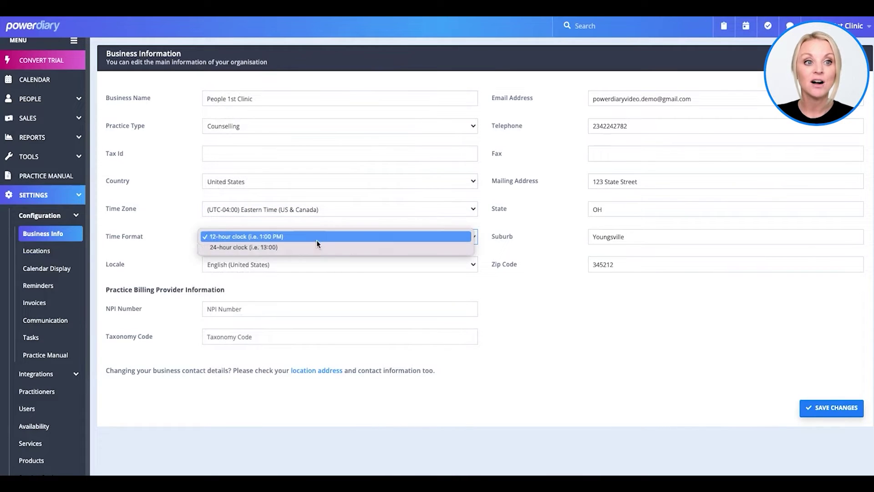
pyautogui.click(316, 238)
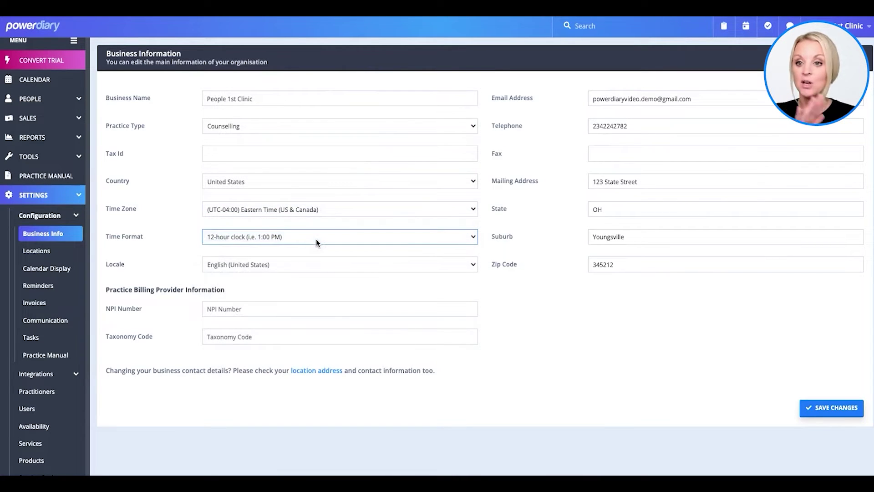
pyautogui.click(249, 309)
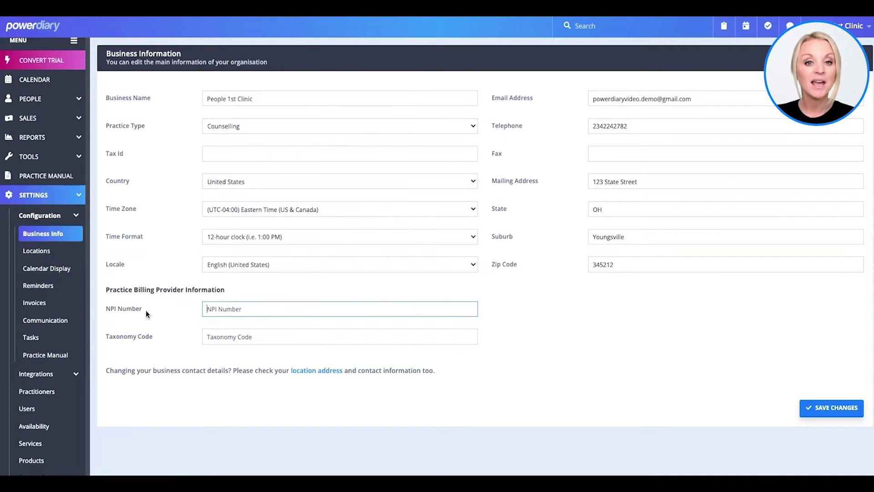
pyautogui.moveTo(247, 285); pyautogui.dragTo(106, 289)
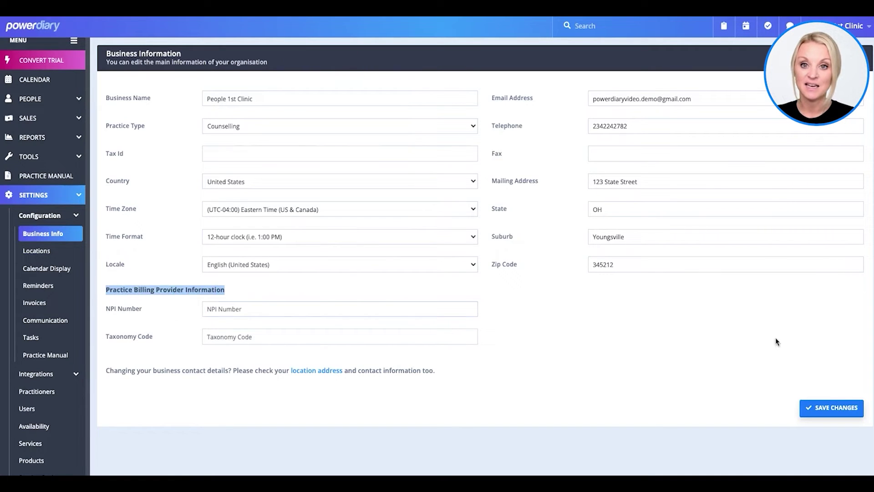
pyautogui.click(832, 408)
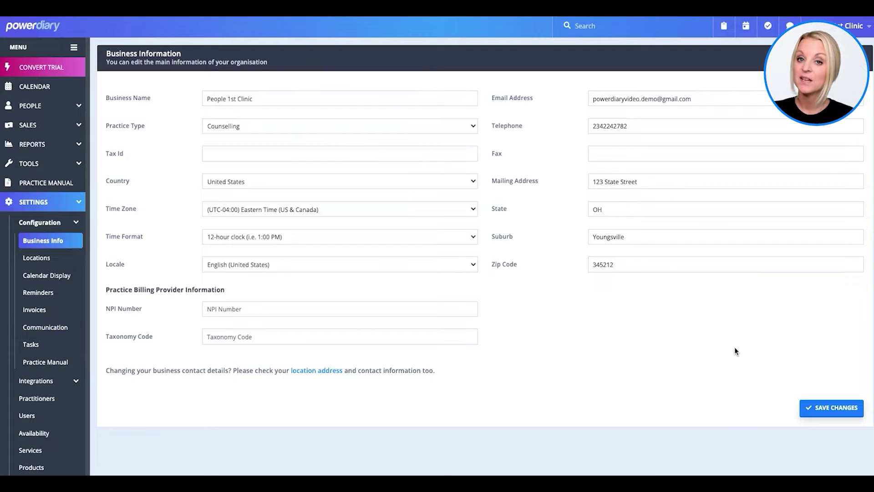
# Step: Open the Locations list and show the actions for the People 1st Clinic row
pyautogui.click(34, 258)
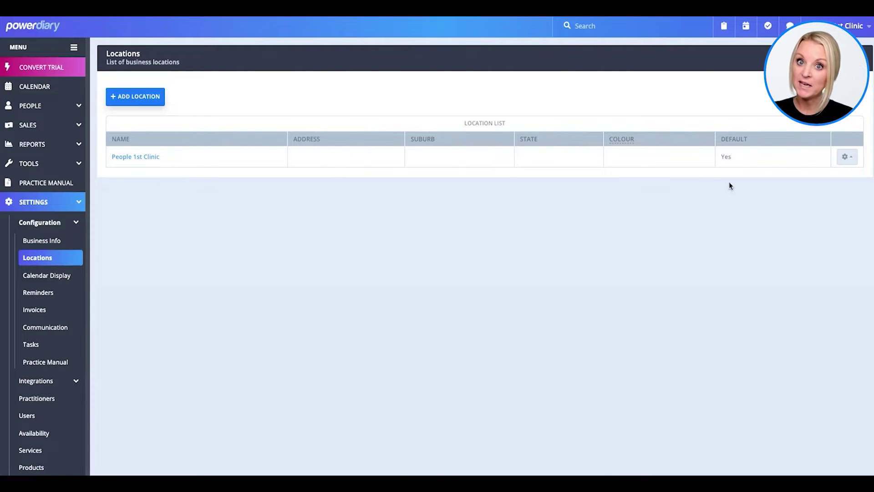
pyautogui.click(848, 157)
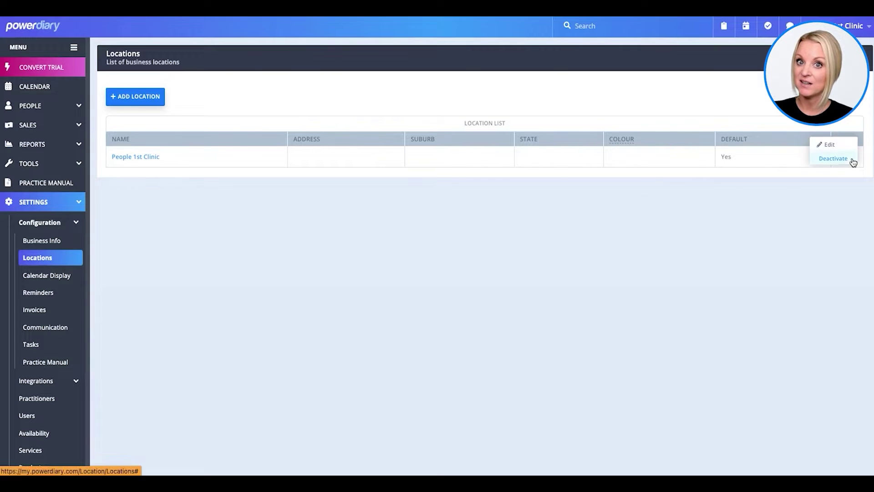
# Step: Edit People 1st Clinic to 123 State Street, Youngsville, OH with colour #C28B8B, and save
pyautogui.click(828, 144)
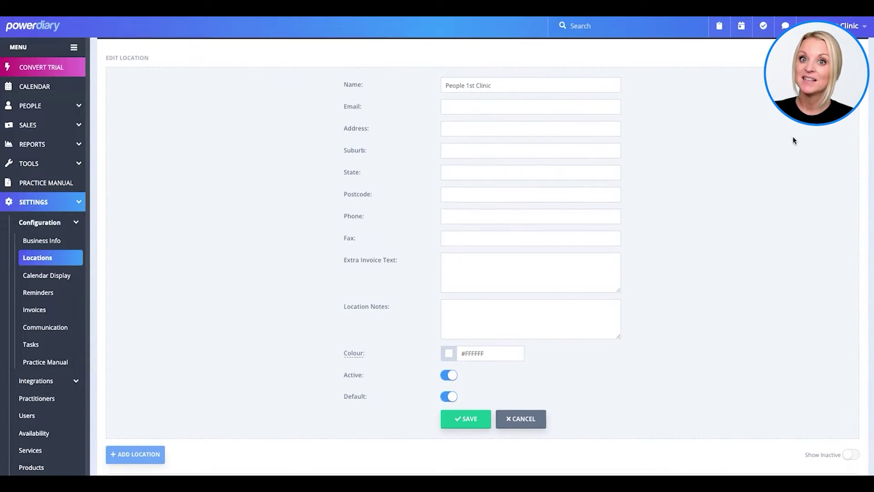
pyautogui.click(490, 131)
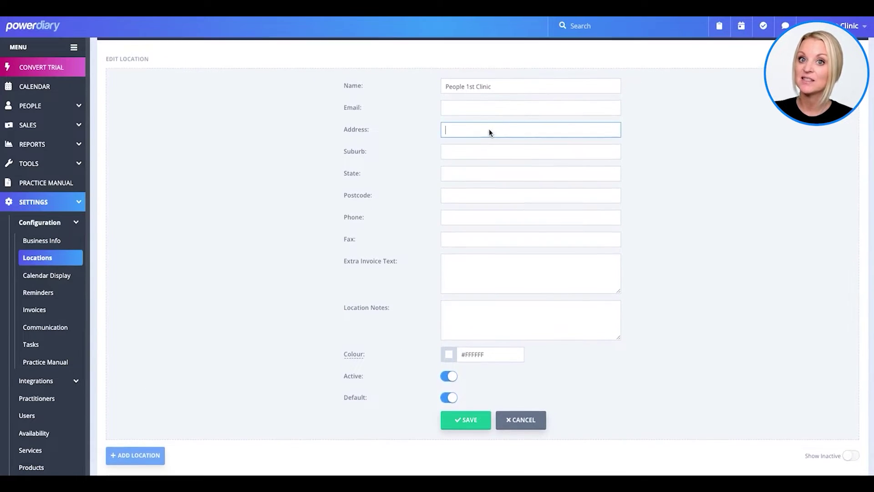
pyautogui.write('123 St')
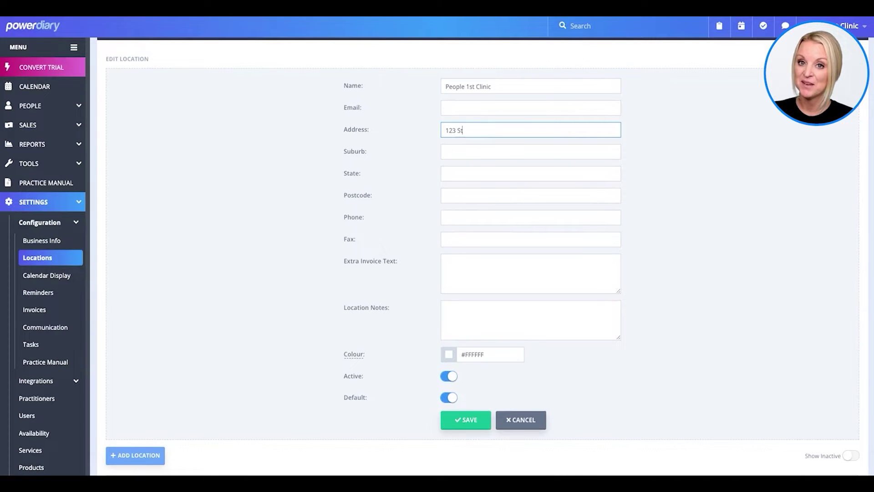
pyautogui.write('ate Street')
pyautogui.press('Tab')
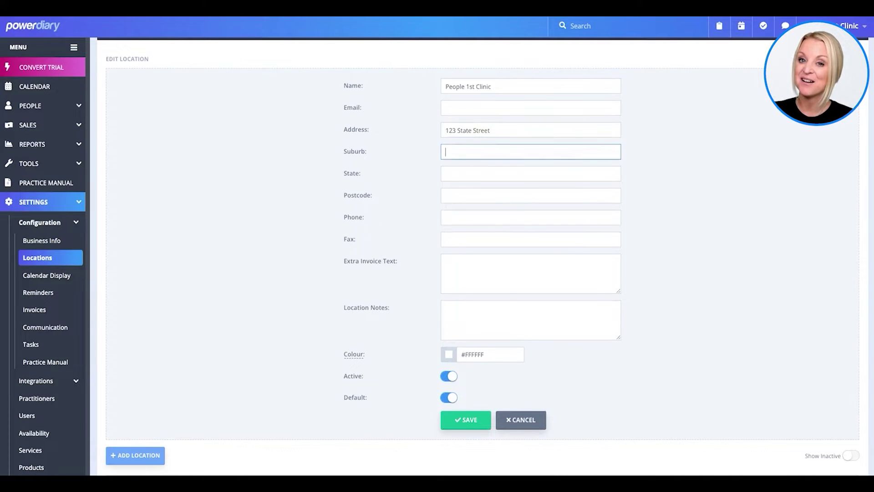
pyautogui.press('Tab')
pyautogui.write('Youngsville')
pyautogui.press('Tab')
pyautogui.write('OH')
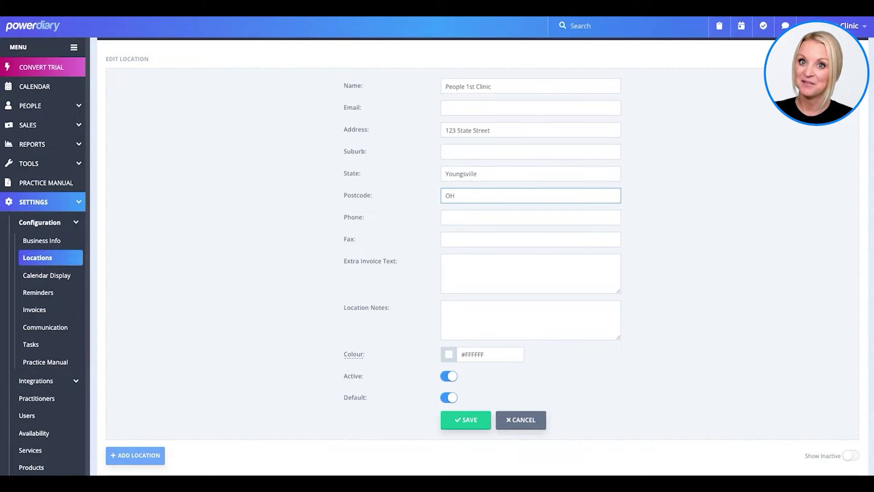
pyautogui.click(444, 353)
pyautogui.click(470, 252)
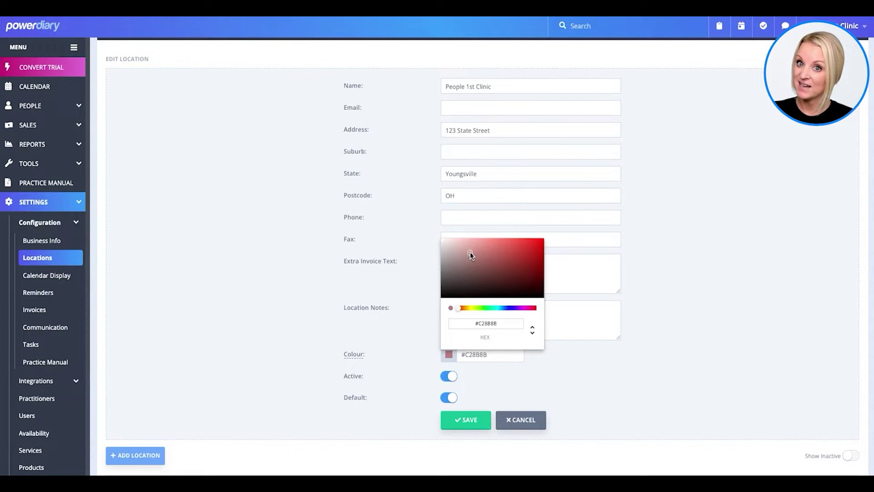
pyautogui.click(588, 368)
pyautogui.click(463, 417)
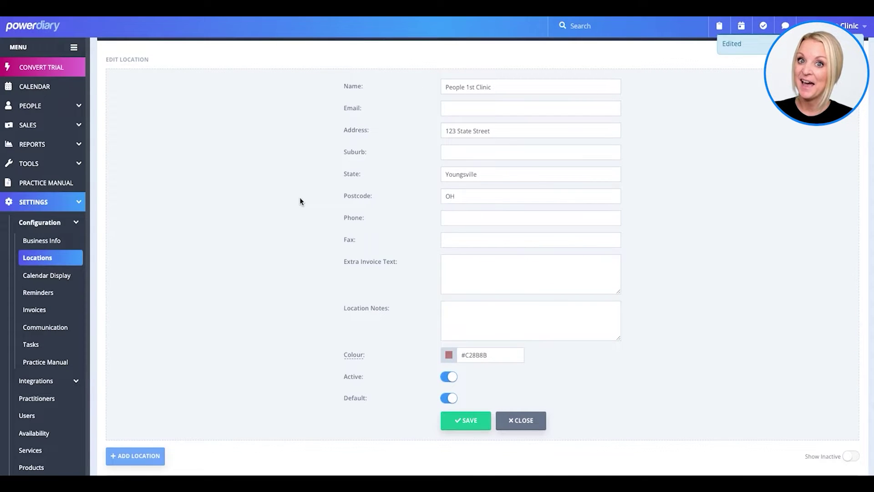
pyautogui.click(535, 418)
# Step: Open the form for a new location and cancel without adding one
pyautogui.click(132, 92)
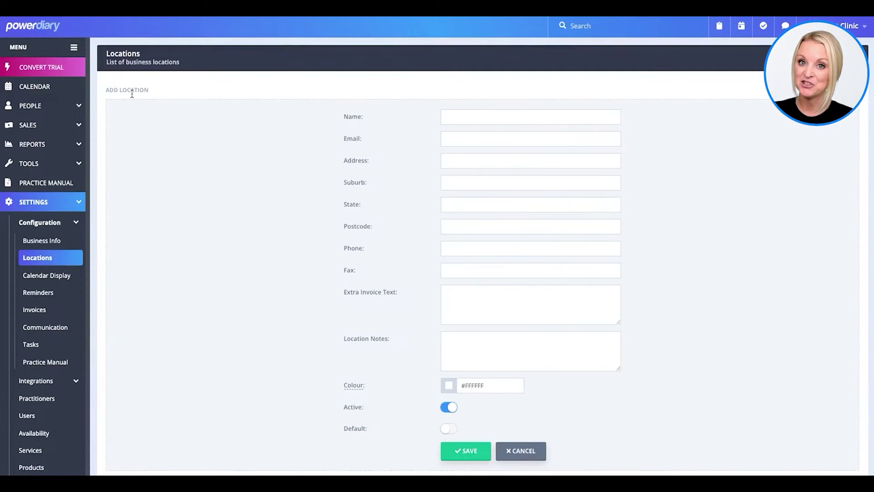
pyautogui.scroll(-1, 461, 121)
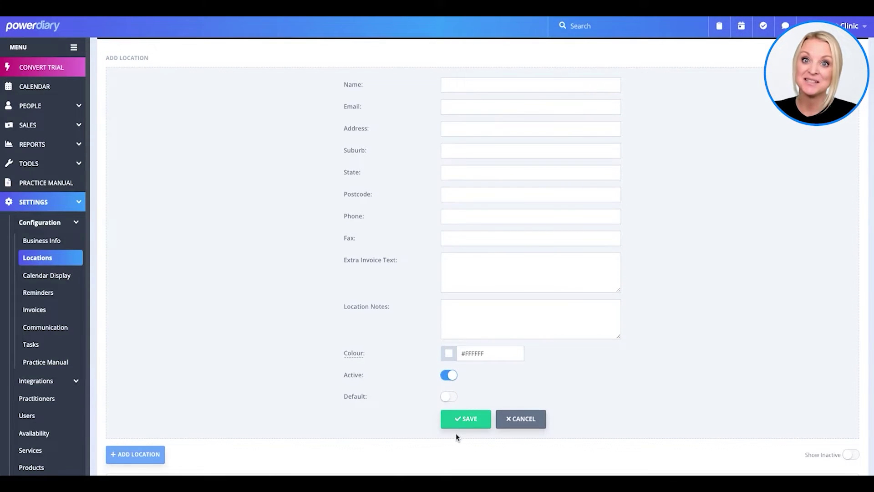
pyautogui.click(507, 418)
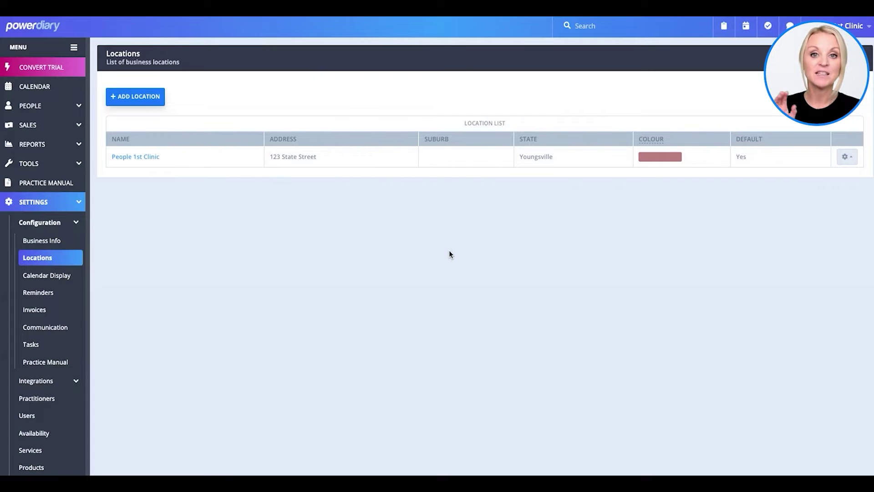
# Step: Set calendar end to 6:00 PM, keep 30-minute blocks and 10-minute increments, enable Confirm Appointment Moves, save
pyautogui.click(56, 278)
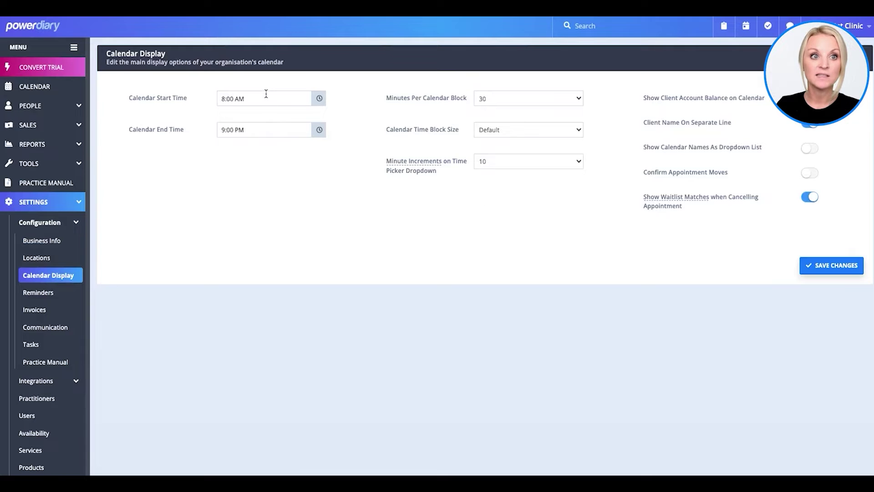
pyautogui.click(315, 100)
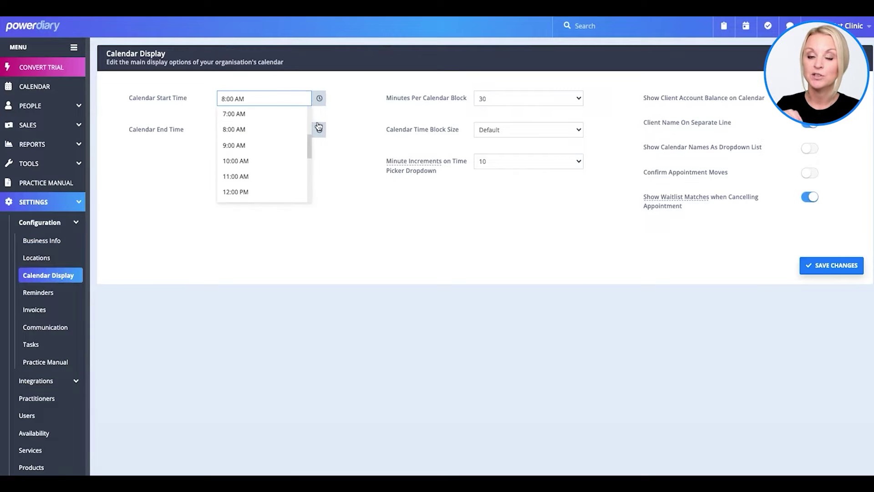
pyautogui.click(320, 129)
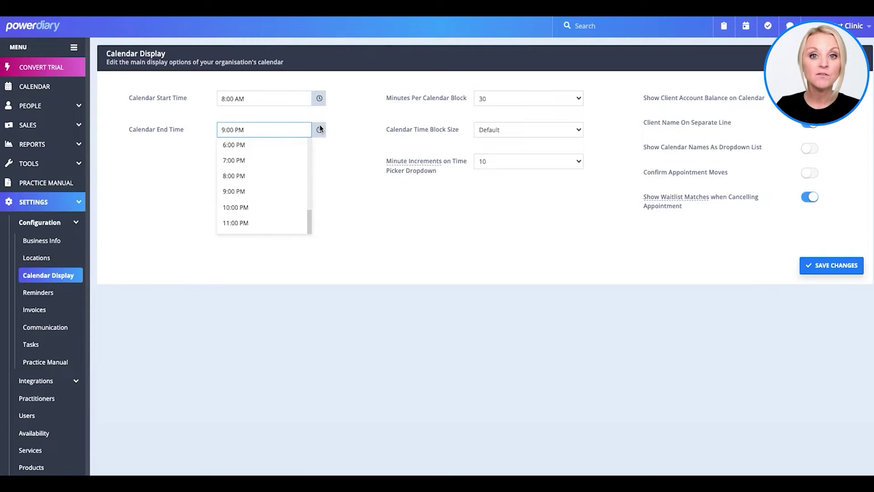
pyautogui.click(259, 147)
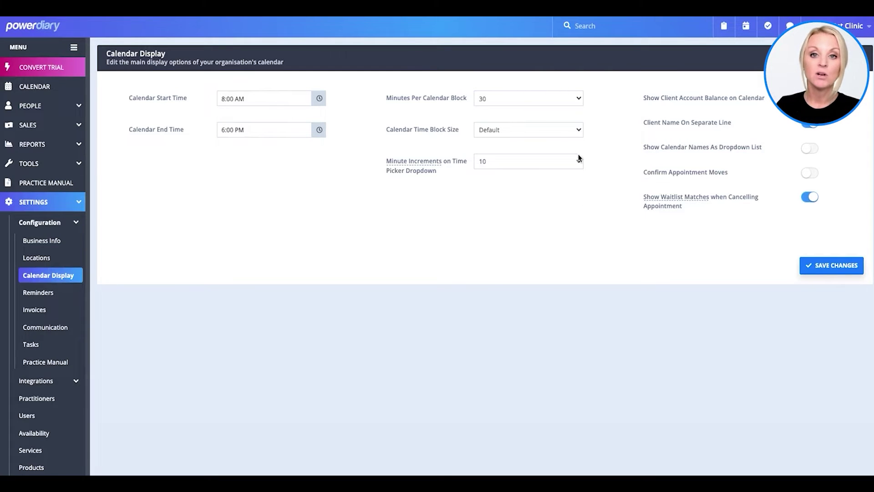
pyautogui.click(575, 97)
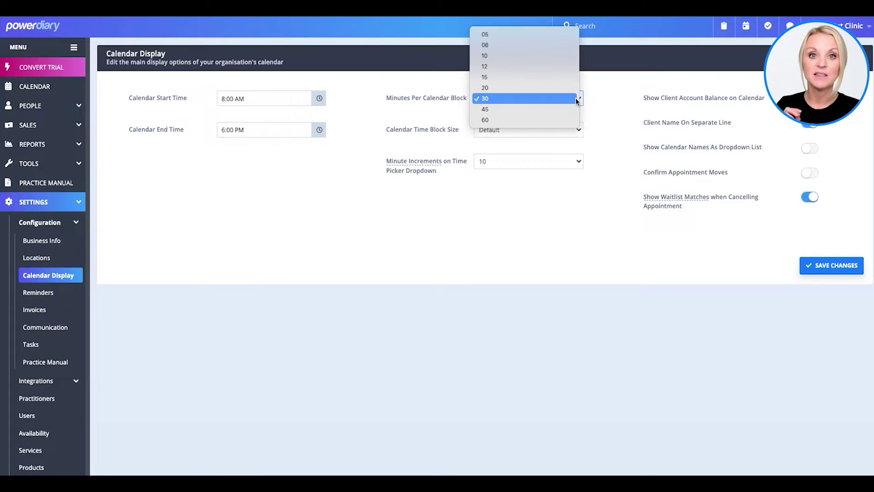
pyautogui.click(575, 97)
pyautogui.click(575, 133)
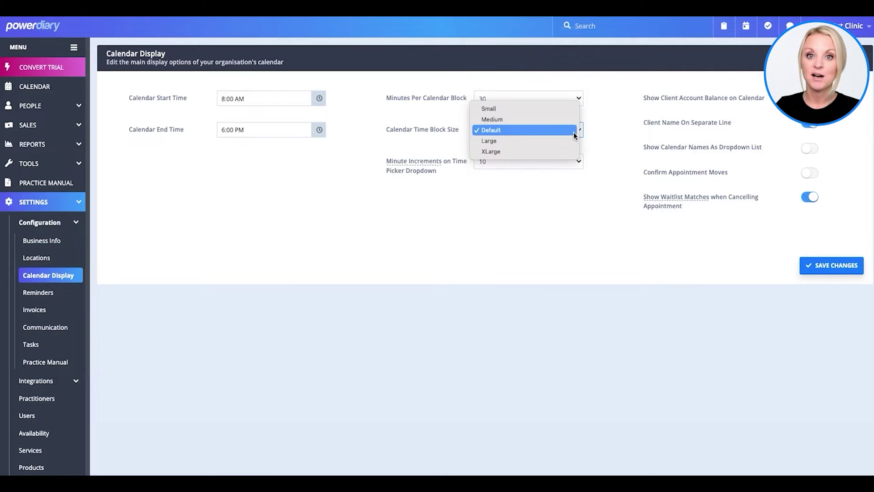
pyautogui.click(574, 133)
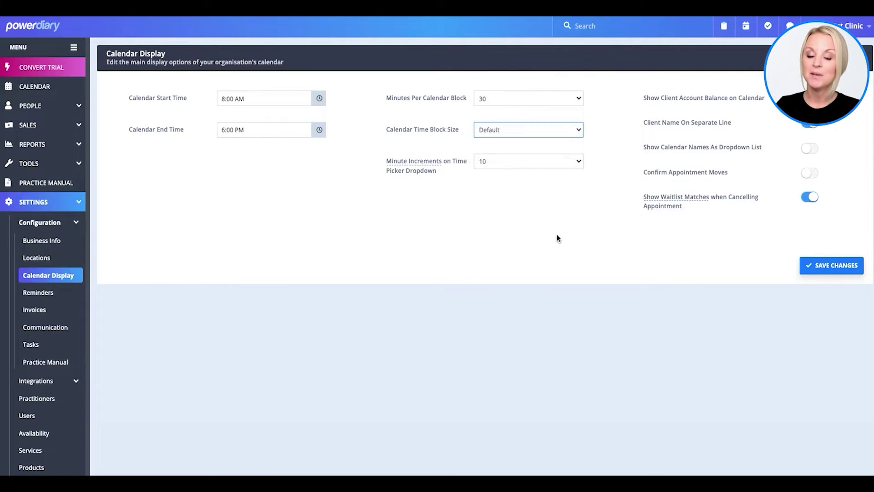
pyautogui.click(570, 163)
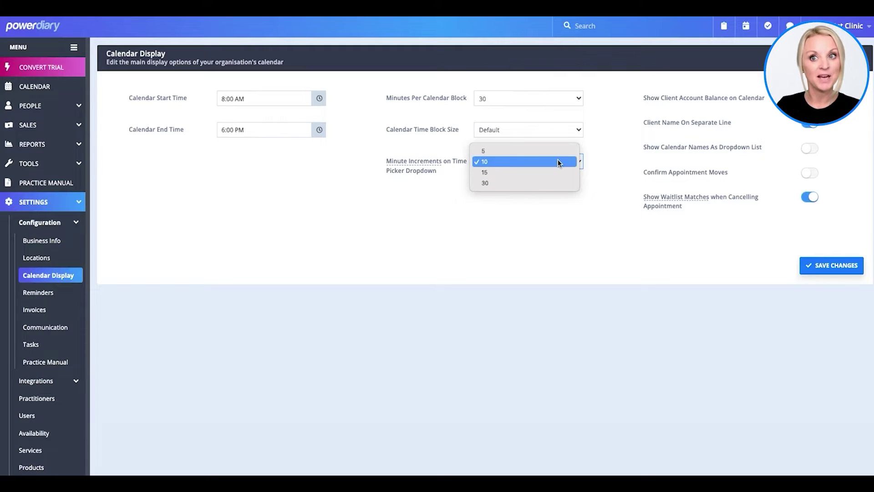
pyautogui.click(559, 162)
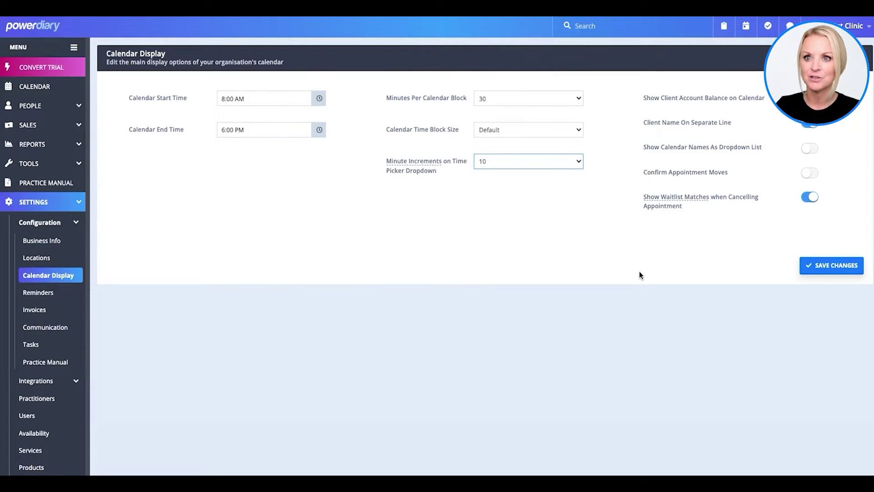
pyautogui.click(808, 175)
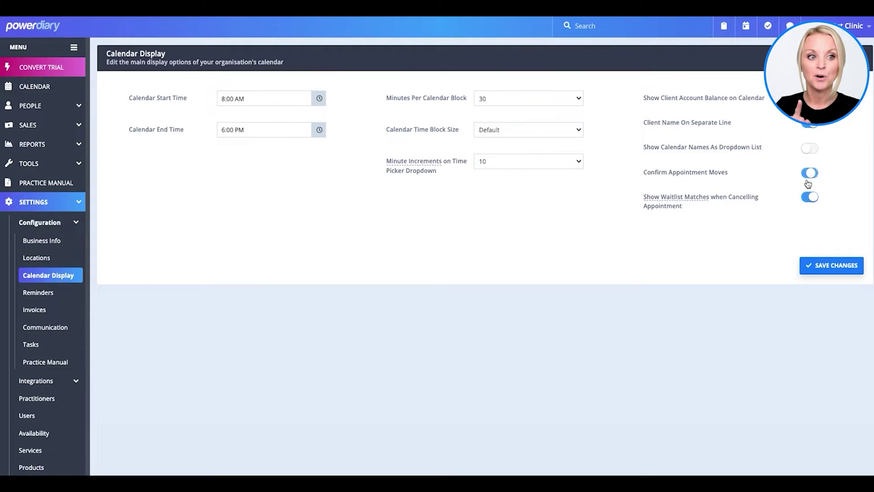
pyautogui.click(813, 267)
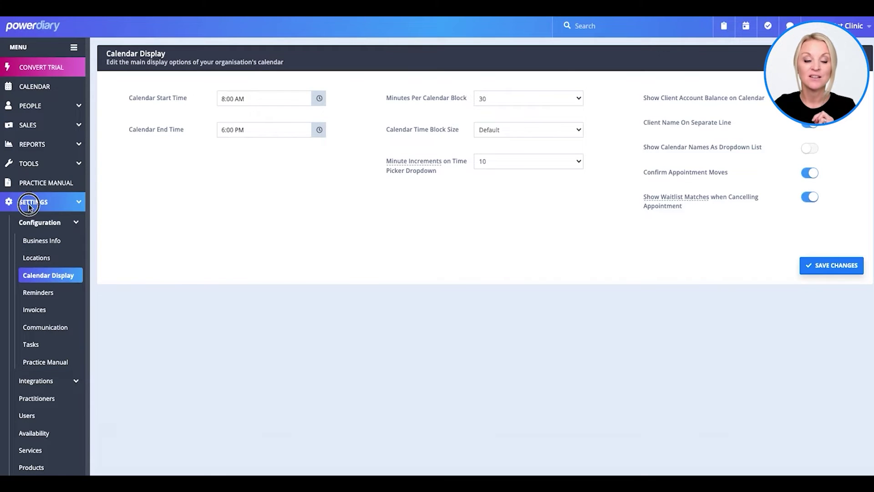
# Step: Open the Practitioners list and the existing counsellor's details
pyautogui.click(47, 202)
pyautogui.click(46, 202)
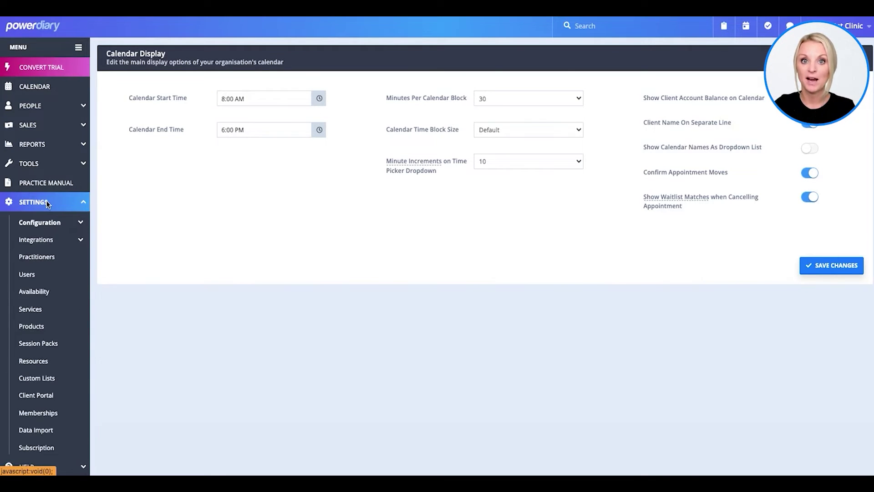
pyautogui.click(36, 256)
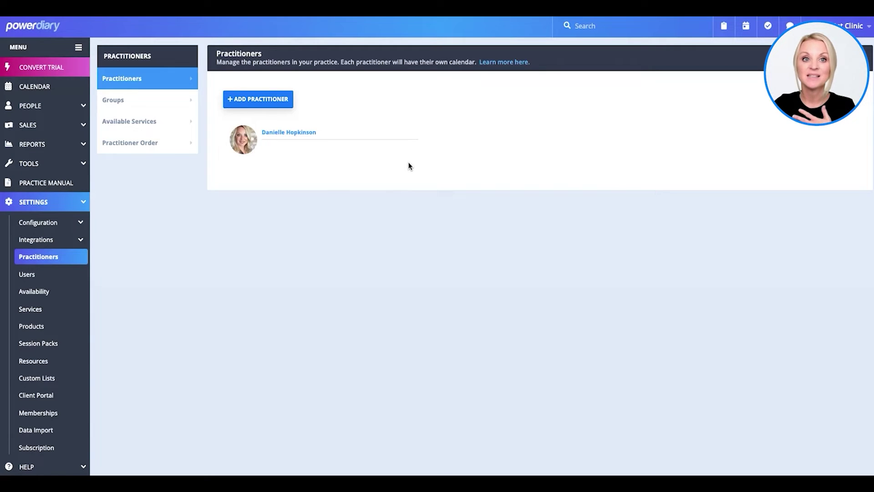
pyautogui.click(279, 133)
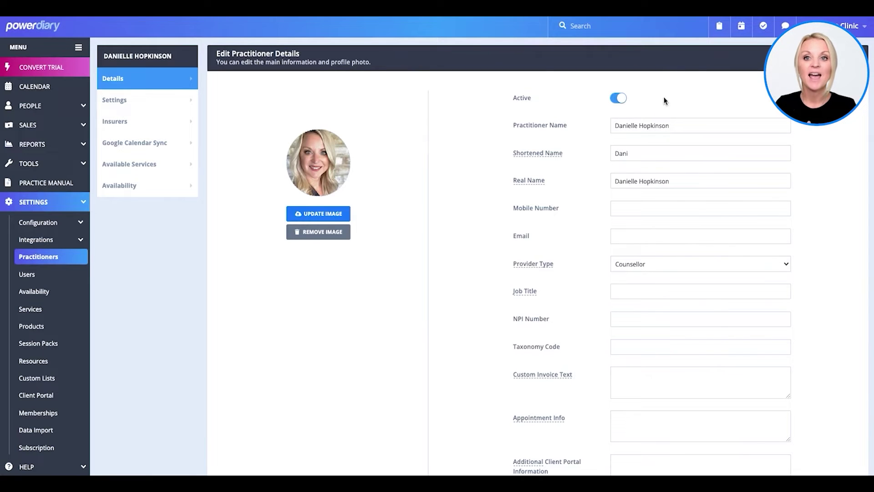
# Step: Review the name, contact, Provider Type, Job Title, NPI and Taxonomy fields, then save the details
pyautogui.moveTo(485, 123); pyautogui.dragTo(568, 125)
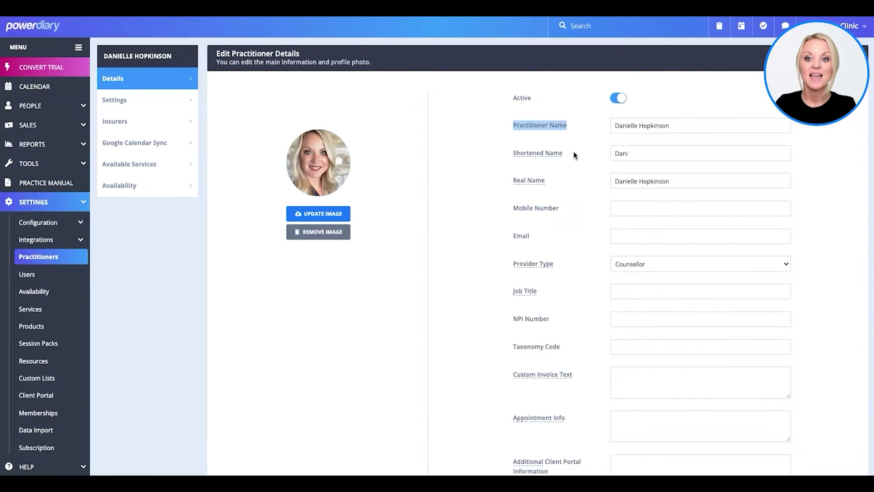
pyautogui.moveTo(475, 154); pyautogui.dragTo(486, 182)
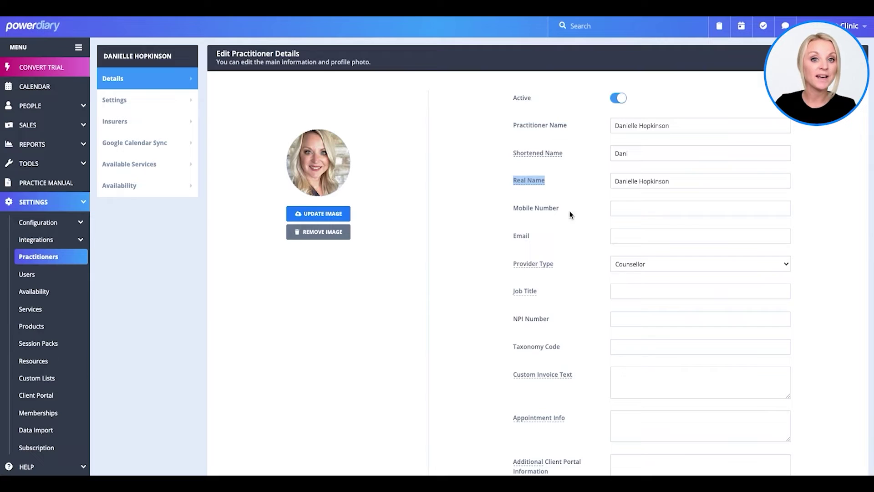
pyautogui.moveTo(569, 209); pyautogui.dragTo(480, 208)
pyautogui.moveTo(537, 237); pyautogui.dragTo(486, 235)
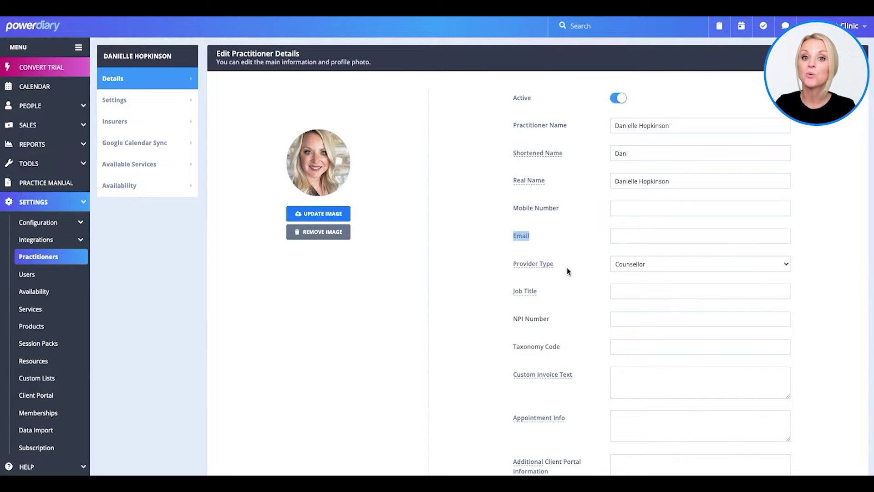
pyautogui.moveTo(568, 273); pyautogui.dragTo(473, 264)
pyautogui.moveTo(545, 297); pyautogui.dragTo(484, 297)
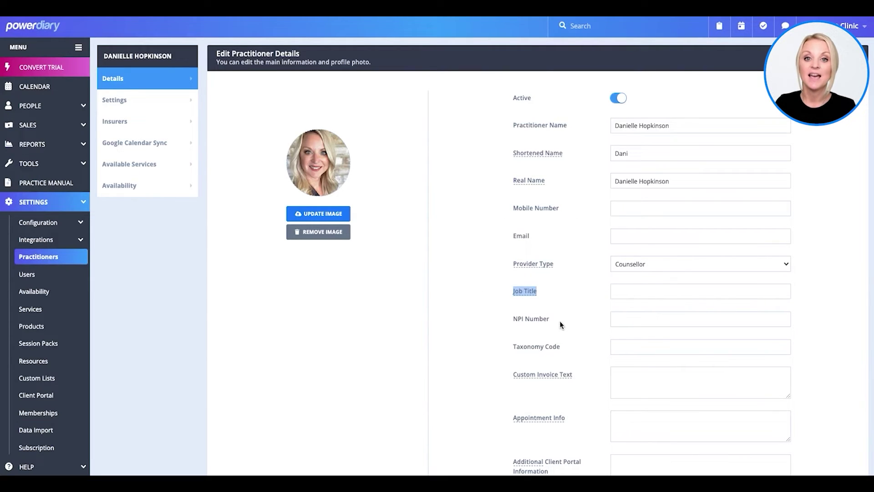
pyautogui.moveTo(561, 323); pyautogui.dragTo(476, 321)
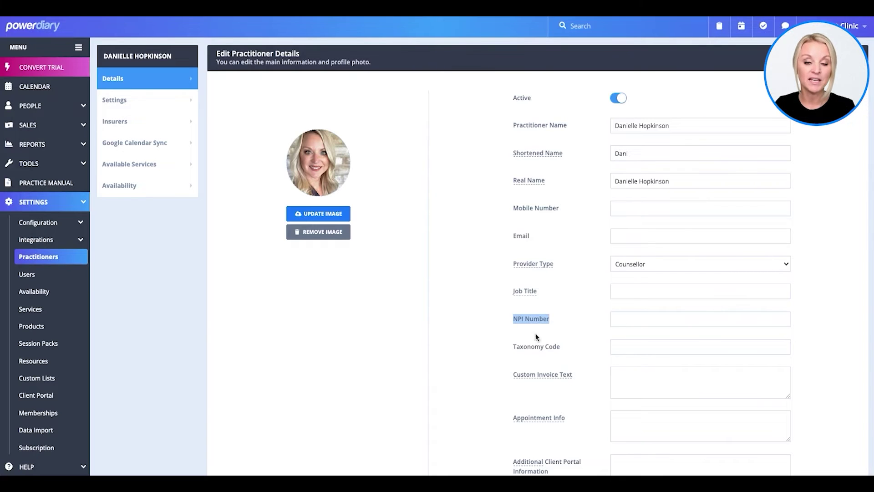
pyautogui.moveTo(571, 348); pyautogui.dragTo(470, 350)
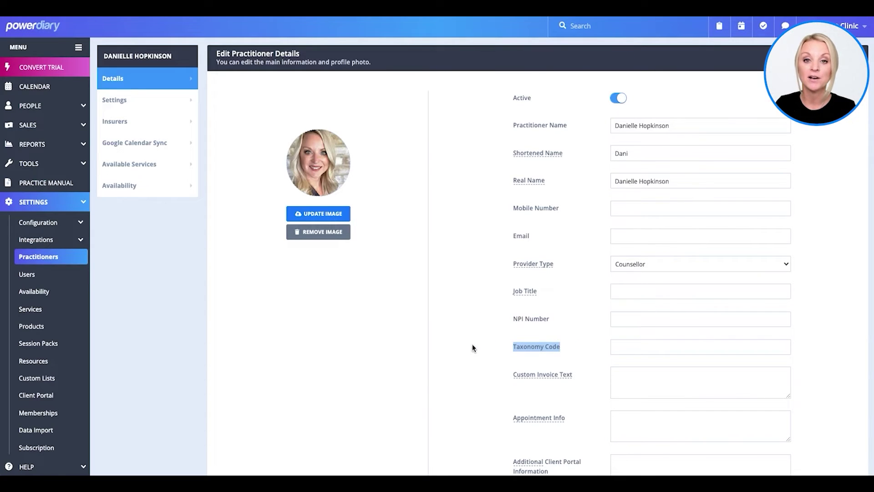
pyautogui.click(486, 334)
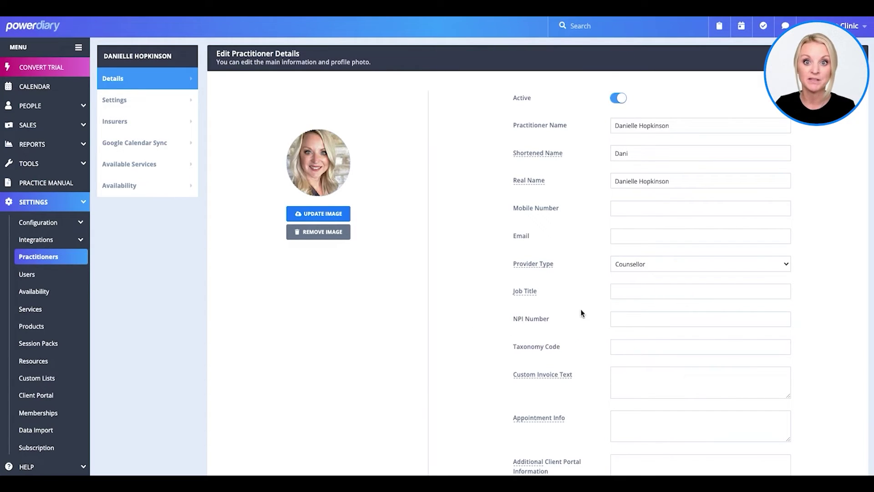
pyautogui.scroll(-2, 592, 309)
pyautogui.scroll(2, 592, 308)
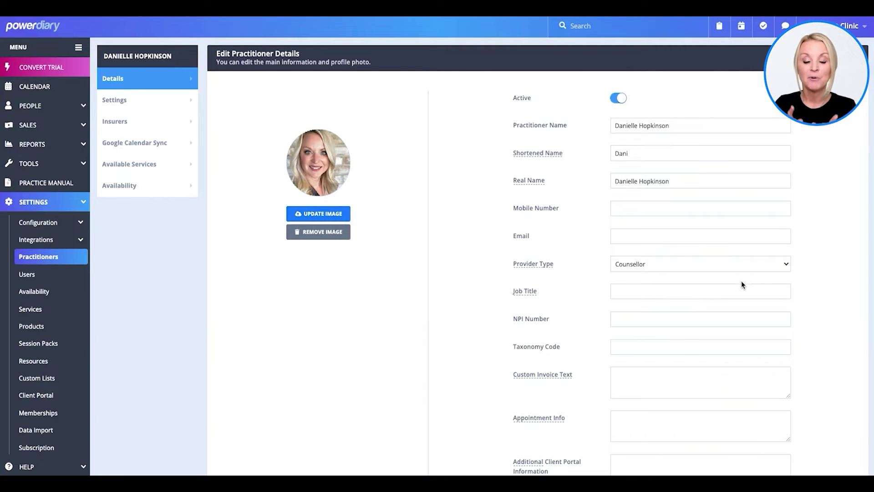
pyautogui.scroll(-2, 741, 280)
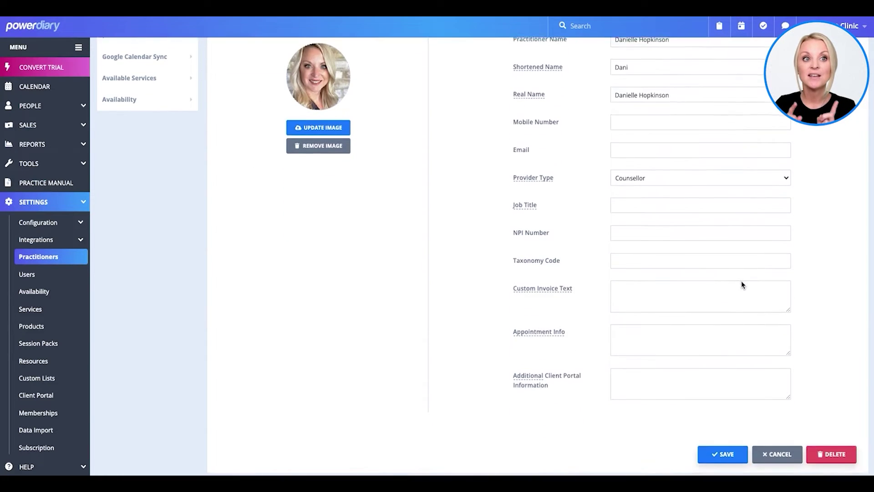
pyautogui.click(720, 462)
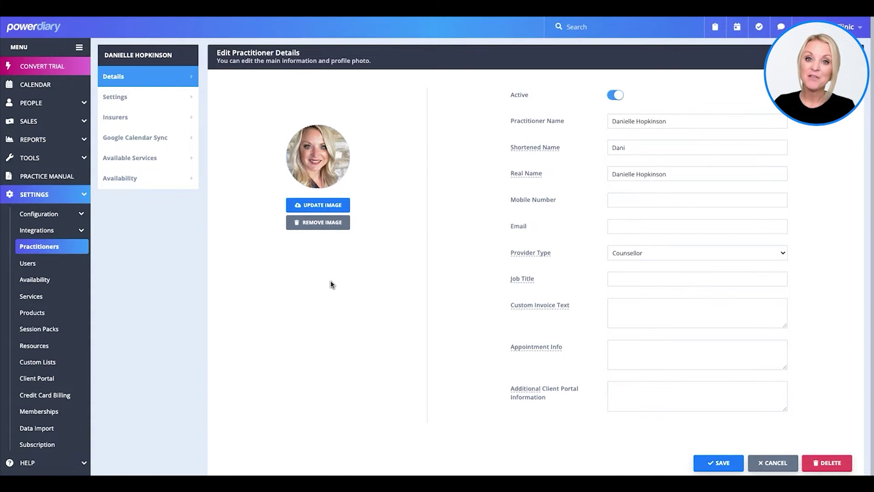
# Step: In Practitioner Settings, keep the default-practitioner setting and People 1st Clinic as the default location
pyautogui.click(120, 101)
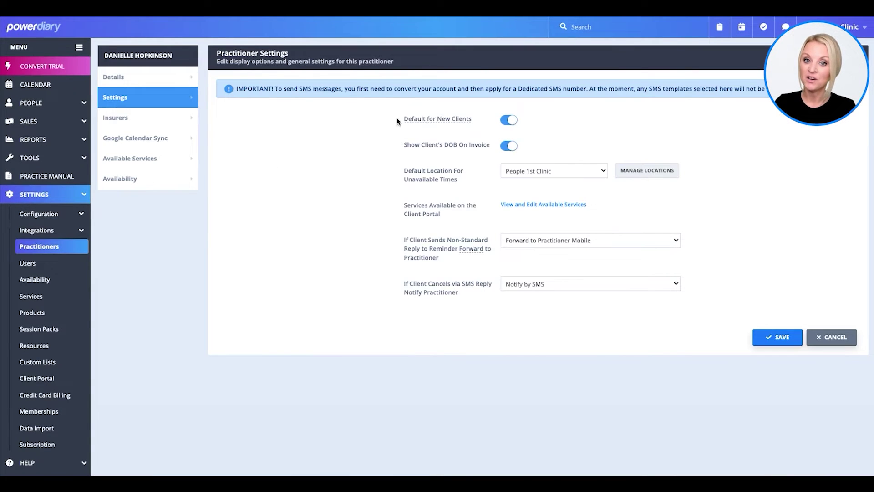
pyautogui.moveTo(419, 119)
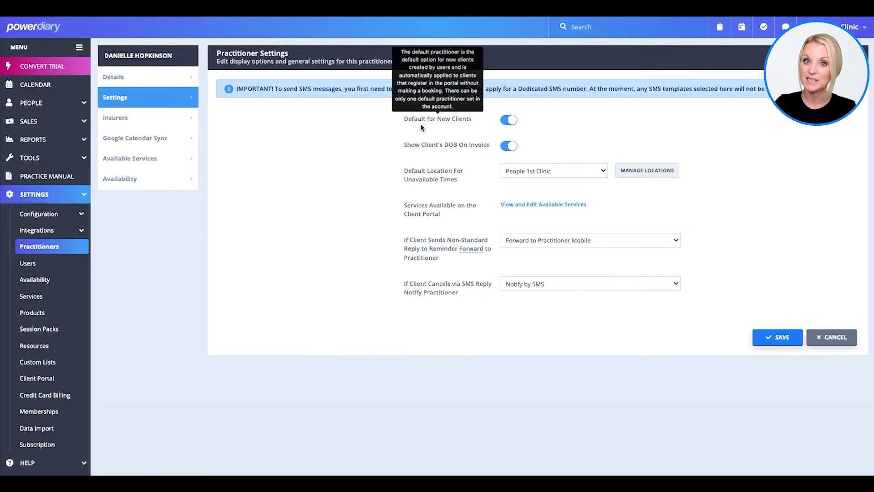
pyautogui.click(508, 125)
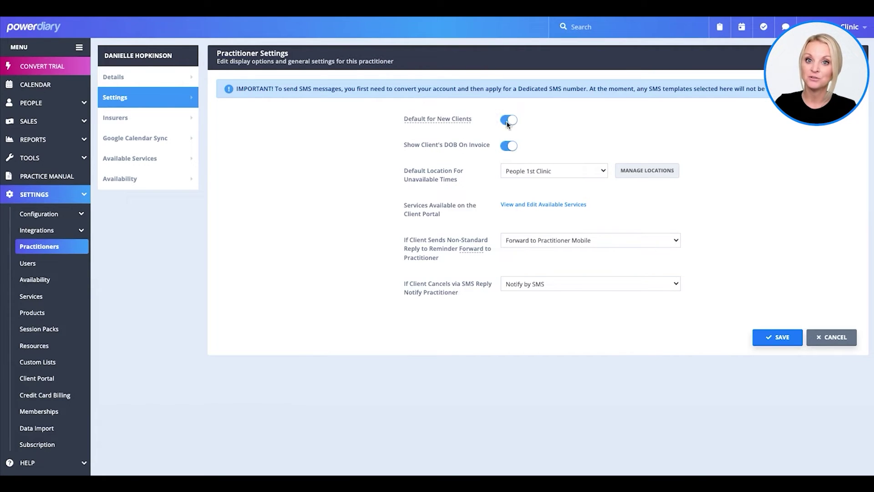
pyautogui.click(535, 196)
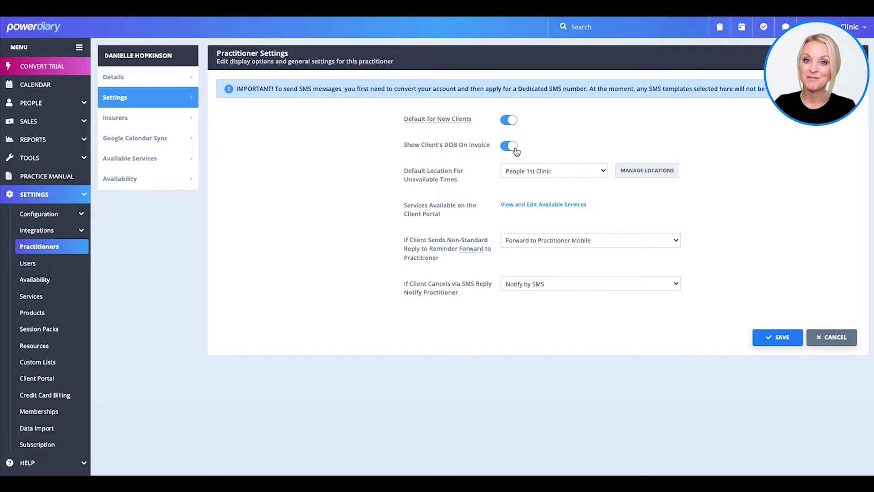
pyautogui.click(574, 171)
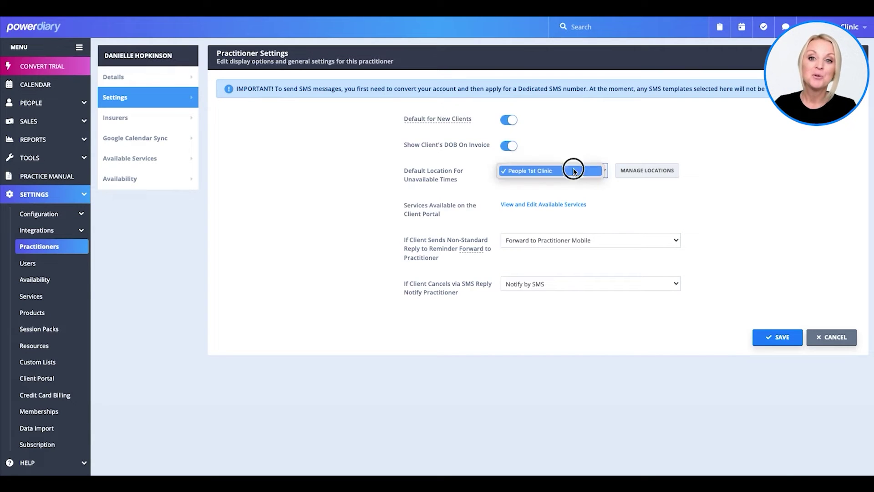
pyautogui.click(573, 171)
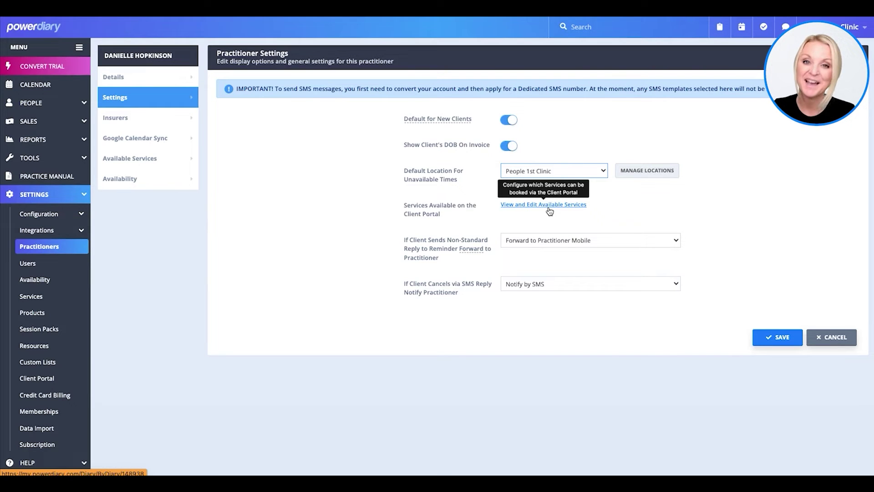
# Step: Set SMS-reply cancellations to Notify by Email and highlight the SMS notice text
pyautogui.click(550, 283)
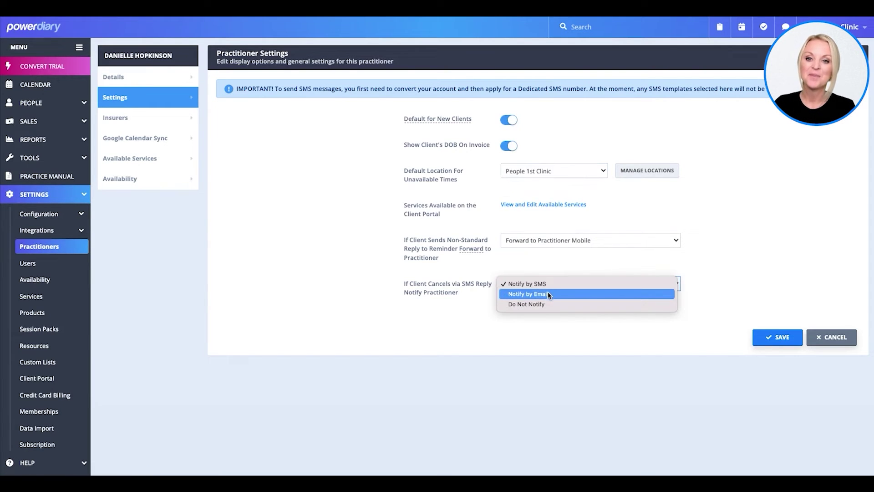
pyautogui.click(529, 293)
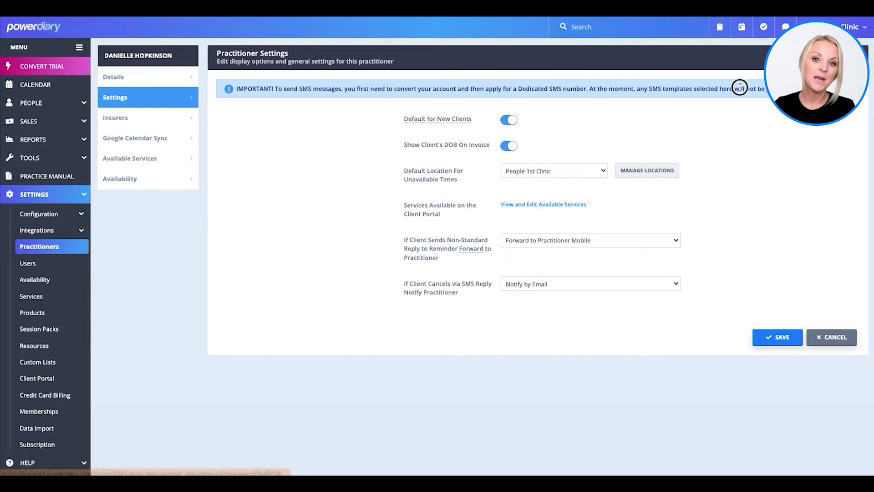
pyautogui.tripleClick(374, 95)
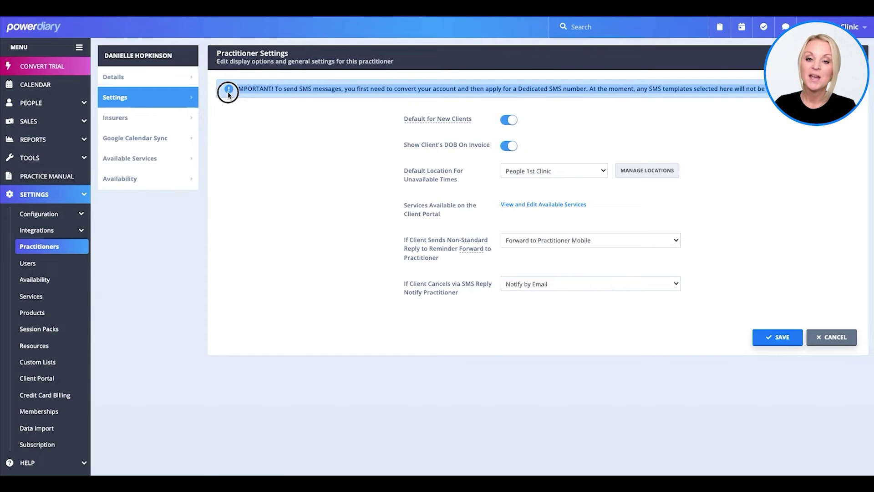
pyautogui.click(368, 127)
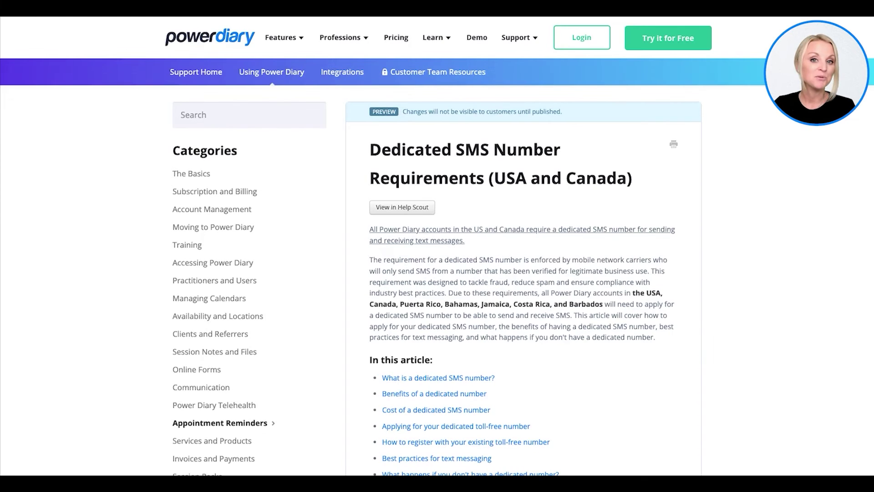
# Step: Scroll through the Dedicated SMS Number article's benefits, cost and how-to-apply sections
pyautogui.scroll(-4, 578, 143)
pyautogui.scroll(-7, 578, 146)
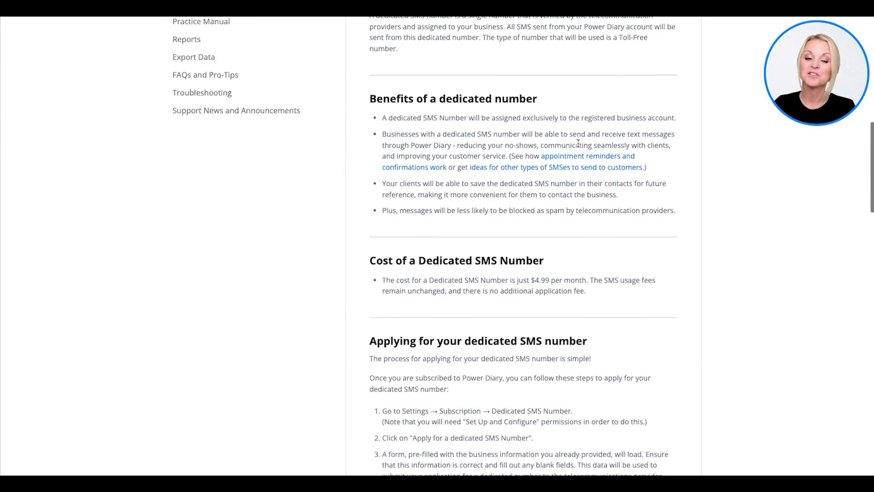
pyautogui.scroll(9, 578, 143)
pyautogui.scroll(3, 578, 143)
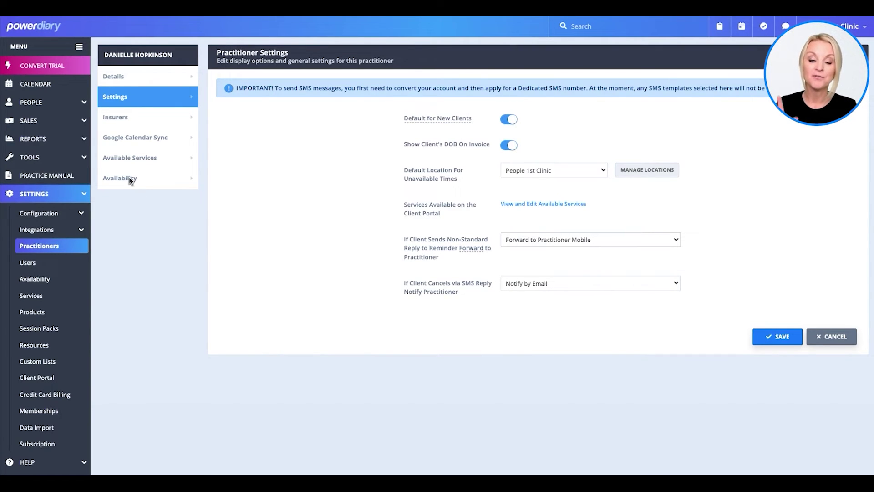
# Step: Open Availability settings and edit the existing People 1st Clinic weekly availability entry
pyautogui.click(134, 181)
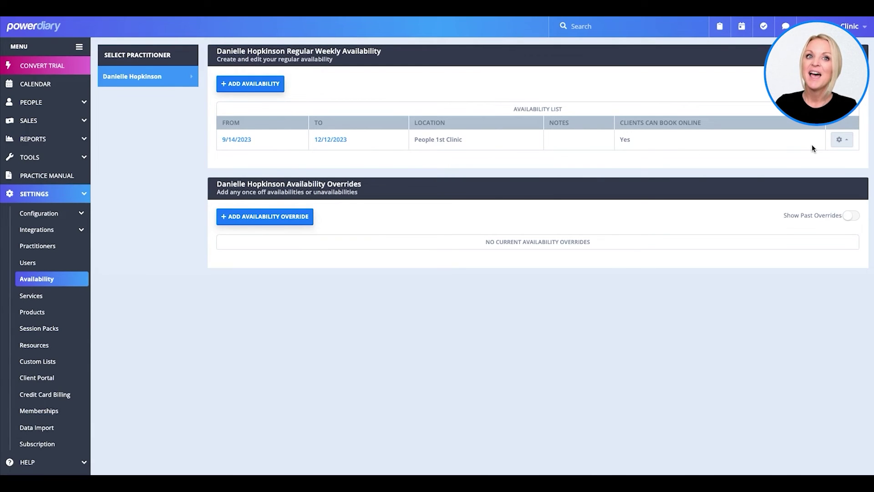
pyautogui.click(844, 141)
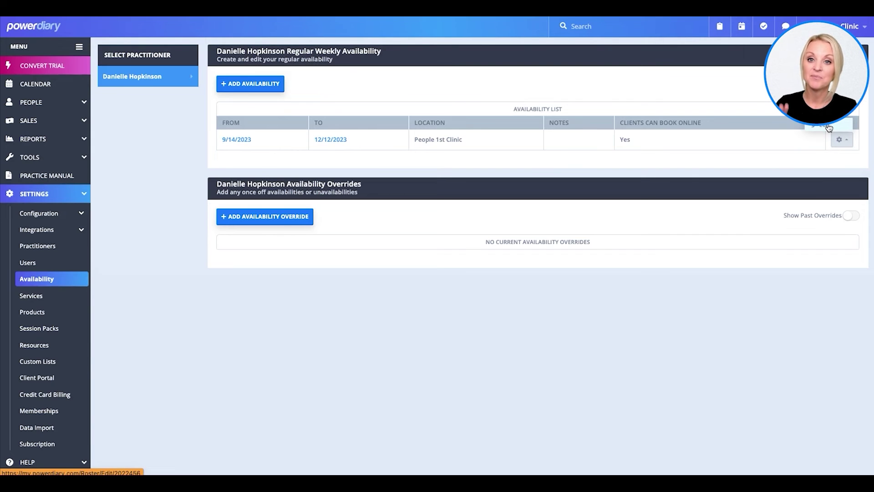
pyautogui.click(828, 127)
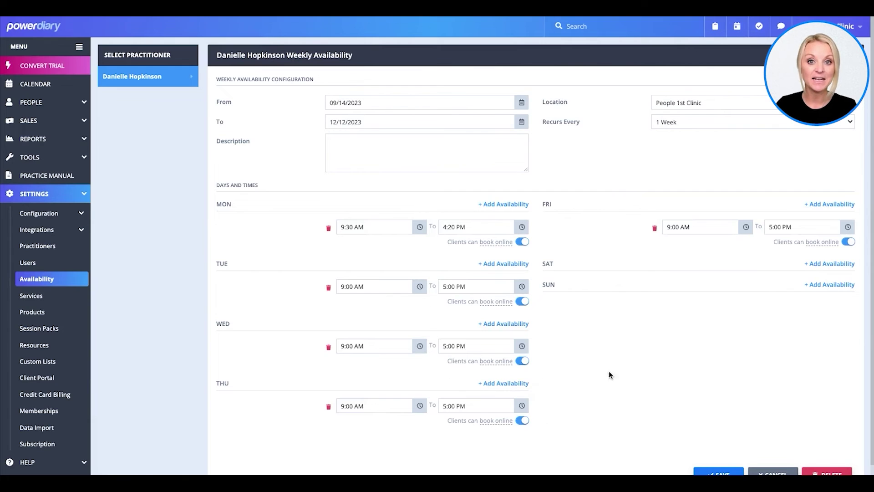
# Step: Change Monday's hours to 9:30 AM–5:00 PM, keeping the weekly recurrence
pyautogui.click(522, 227)
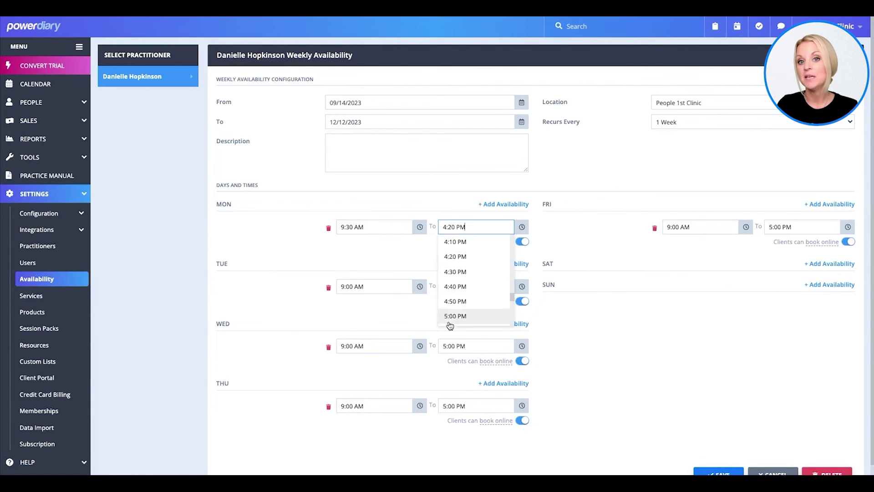
pyautogui.click(452, 316)
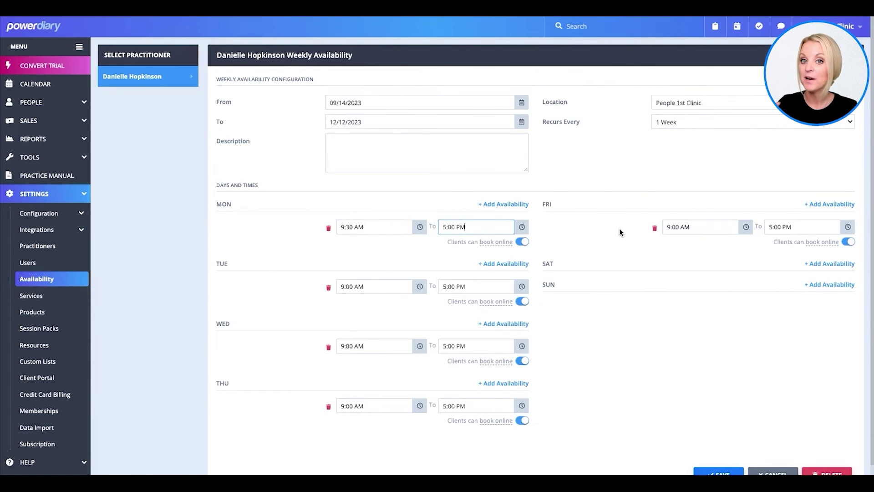
pyautogui.click(416, 233)
pyautogui.click(362, 258)
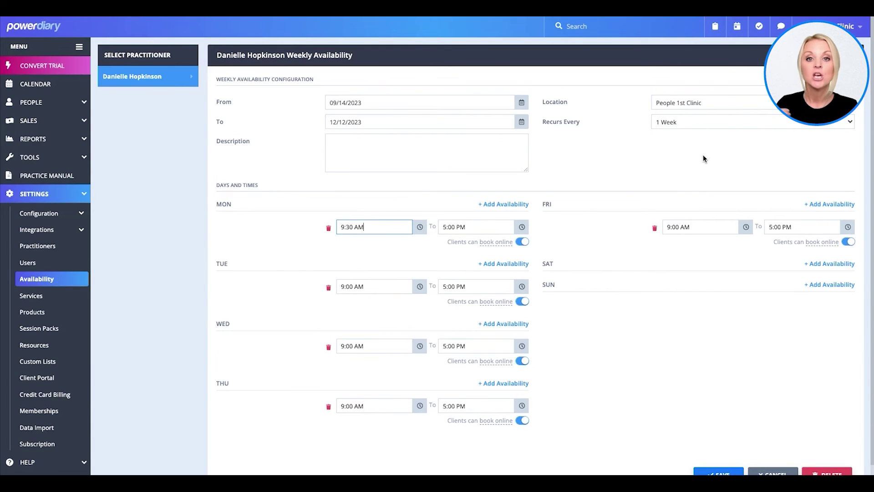
pyautogui.click(706, 123)
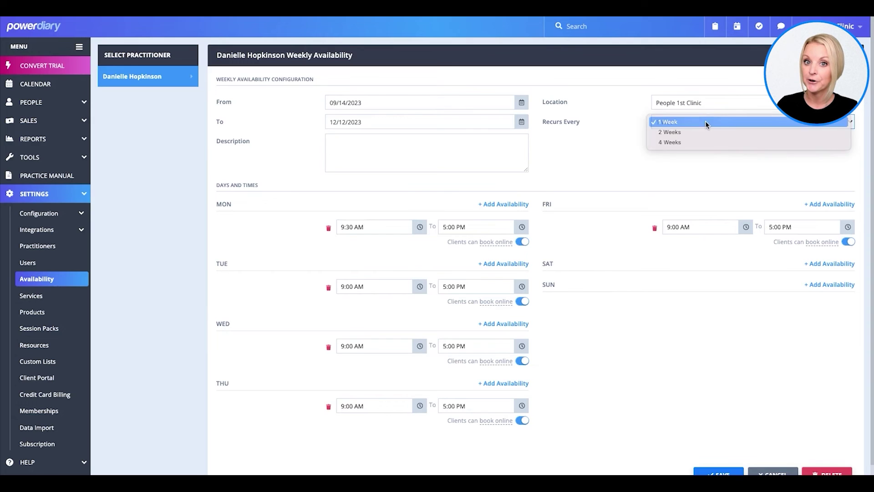
pyautogui.click(705, 122)
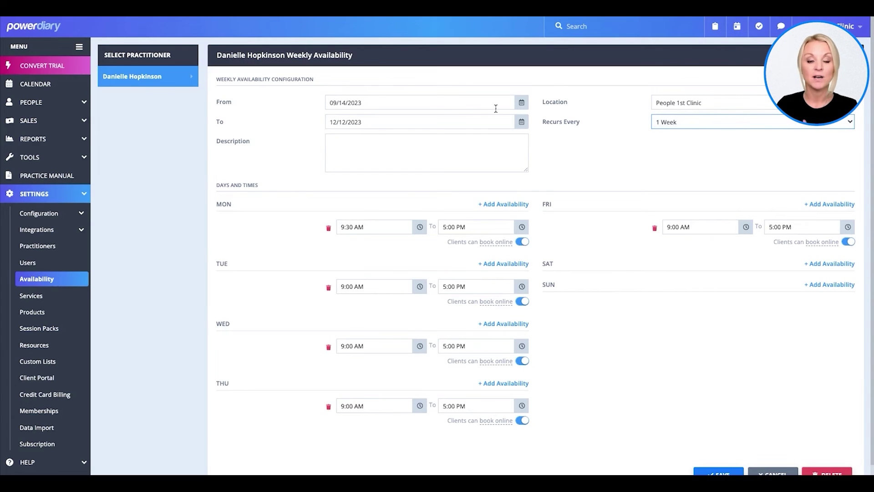
# Step: Leave the dates unchanged, add Saturday 9:00 AM–5:00 PM, and save the availability
pyautogui.click(521, 104)
pyautogui.click(522, 116)
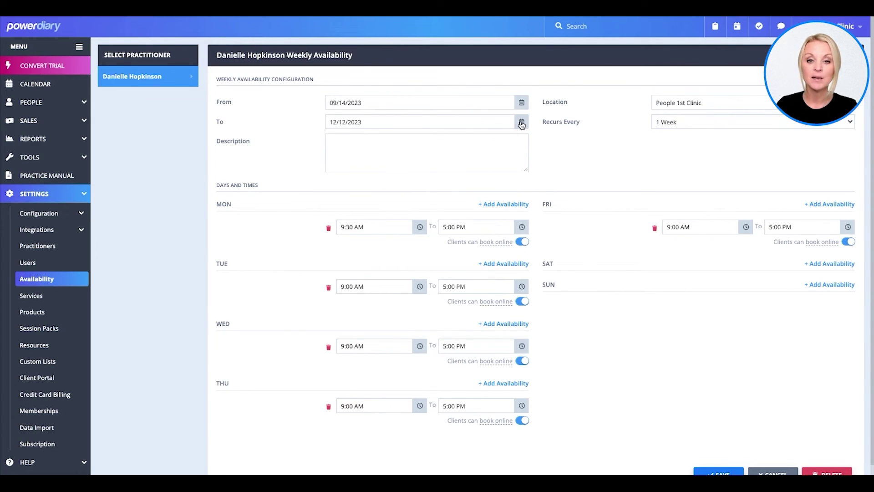
pyautogui.click(522, 125)
pyautogui.click(526, 126)
pyautogui.scroll(-1, 638, 149)
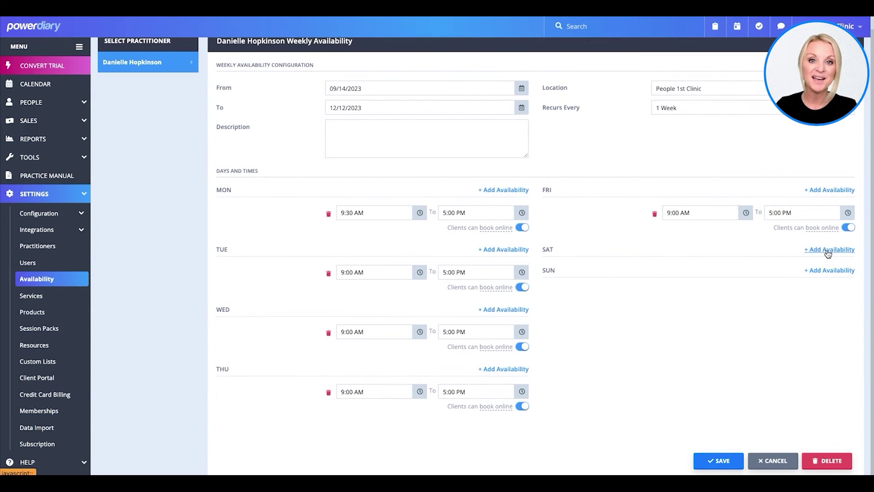
pyautogui.click(828, 250)
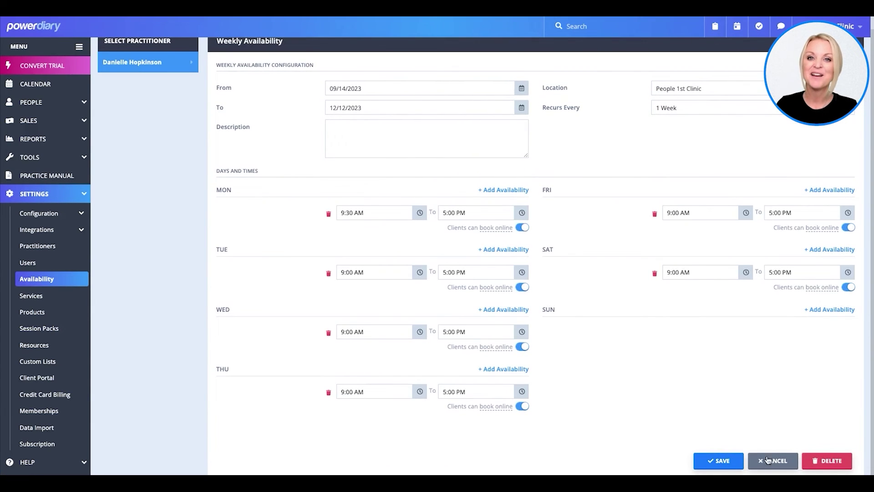
pyautogui.click(720, 461)
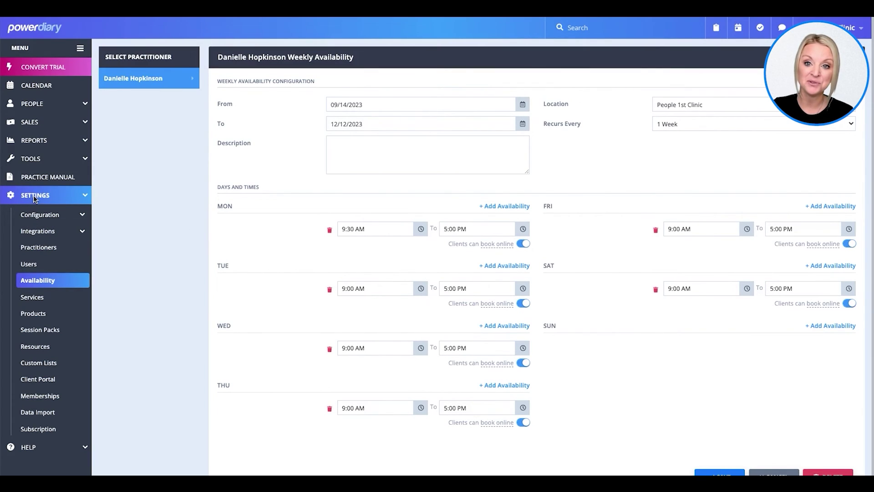
pyautogui.scroll(-1, 30, 268)
pyautogui.scroll(1, 30, 267)
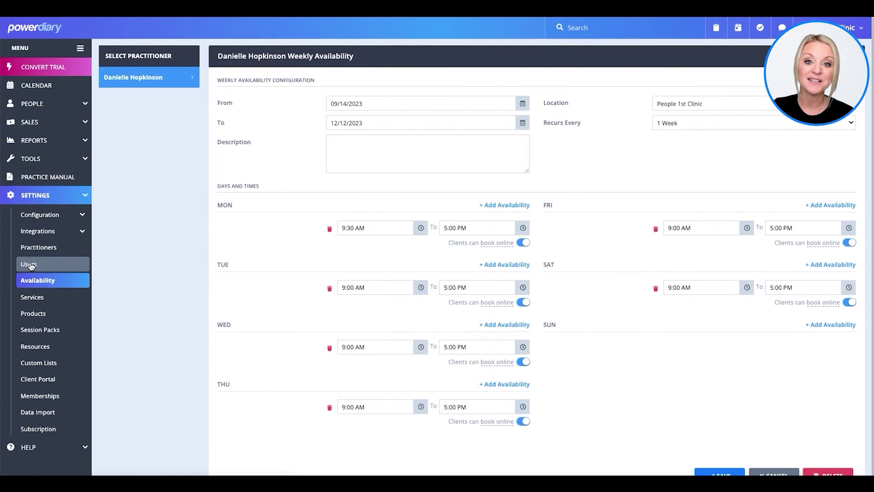
pyautogui.click(30, 267)
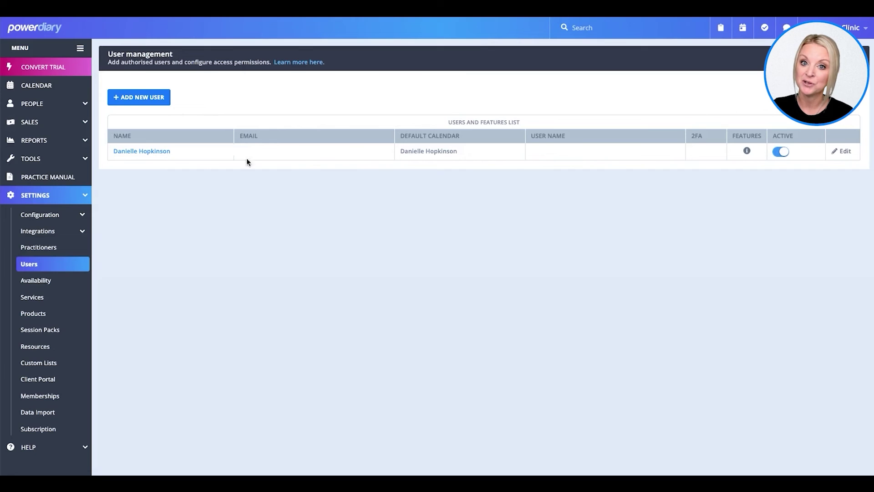
# Step: Open the master user's details for editing and save them unchanged
pyautogui.click(842, 154)
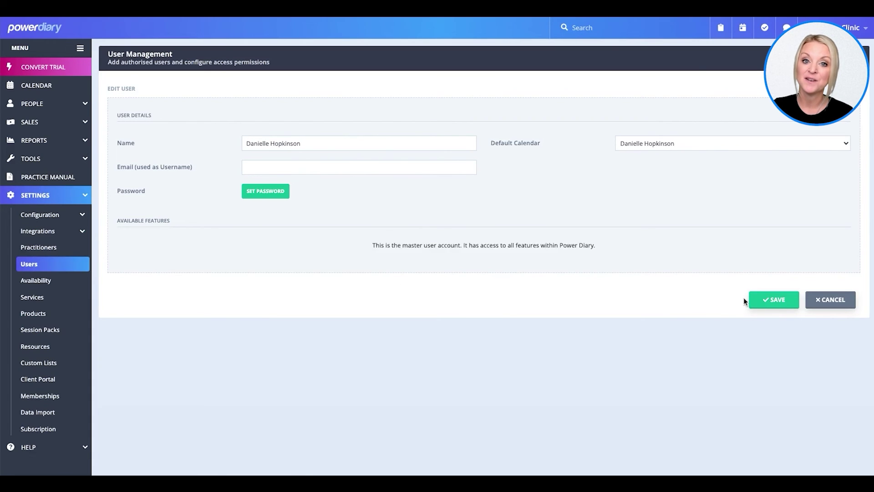
pyautogui.click(756, 300)
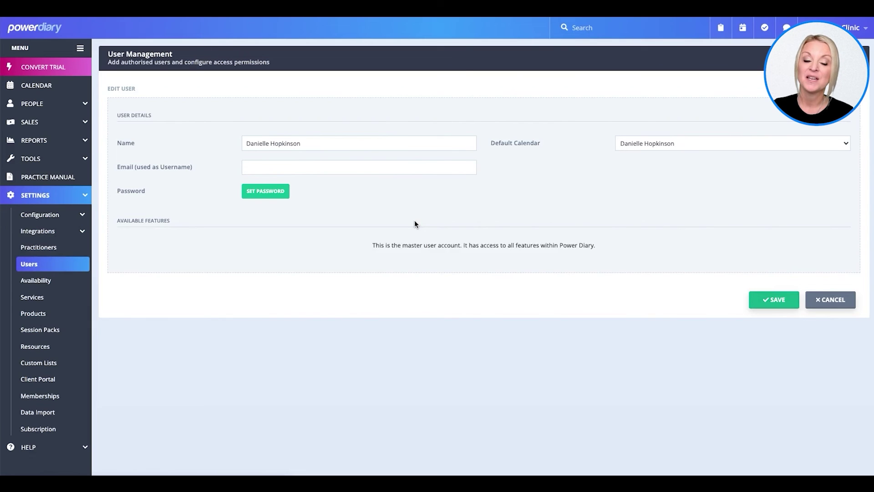
pyautogui.click(765, 299)
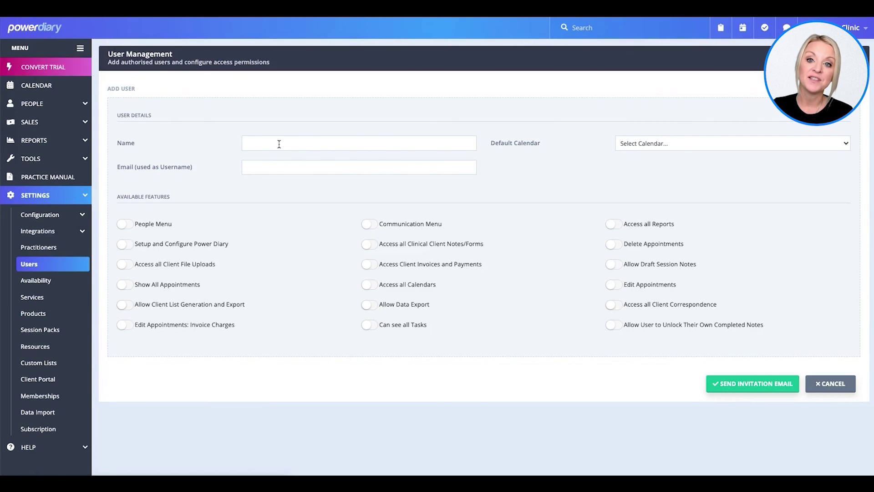
# Step: Enter the new user's full name and the start of their e-mail address
pyautogui.click(279, 143)
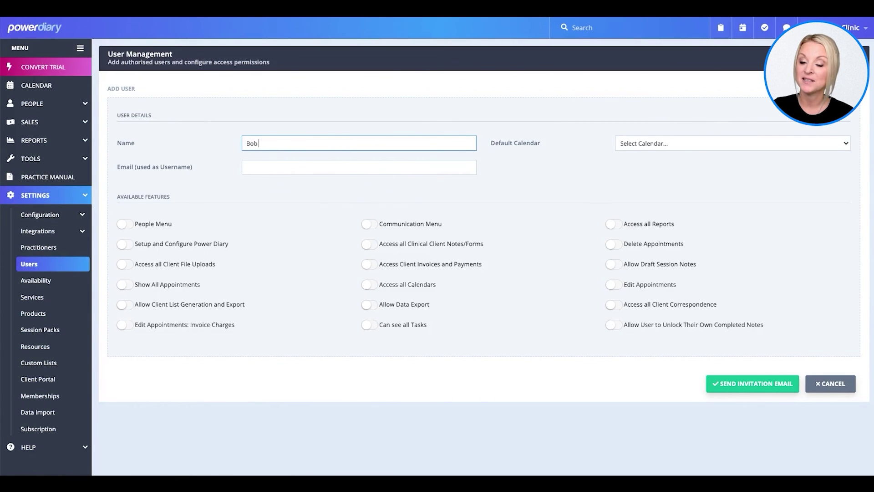
pyautogui.write('Bob Test')
pyautogui.click(359, 167)
pyautogui.write('bob@test.com')
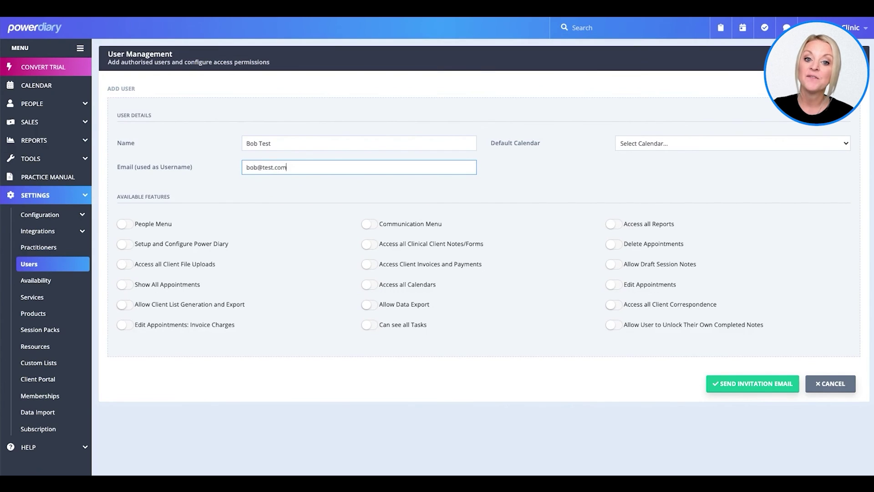
# Step: Leave the default calendar unset and grant access to all calendars, client file uploads and appointments
pyautogui.click(733, 143)
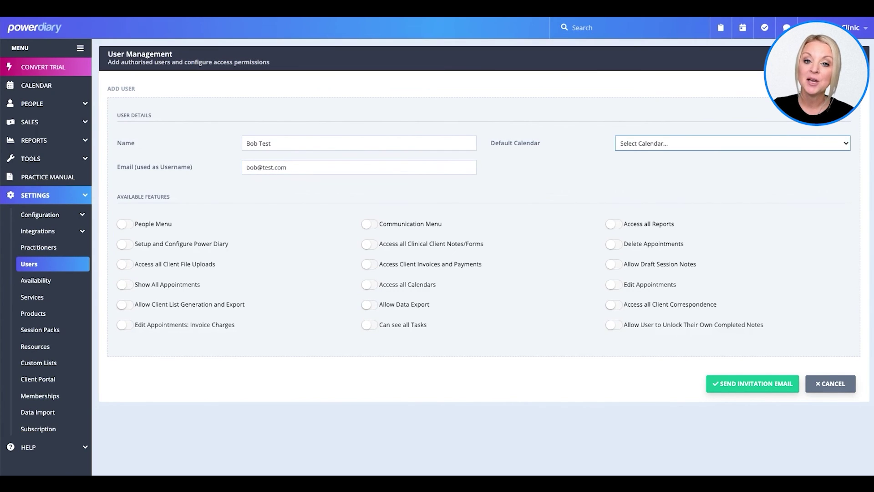
pyautogui.click(637, 143)
pyautogui.click(469, 251)
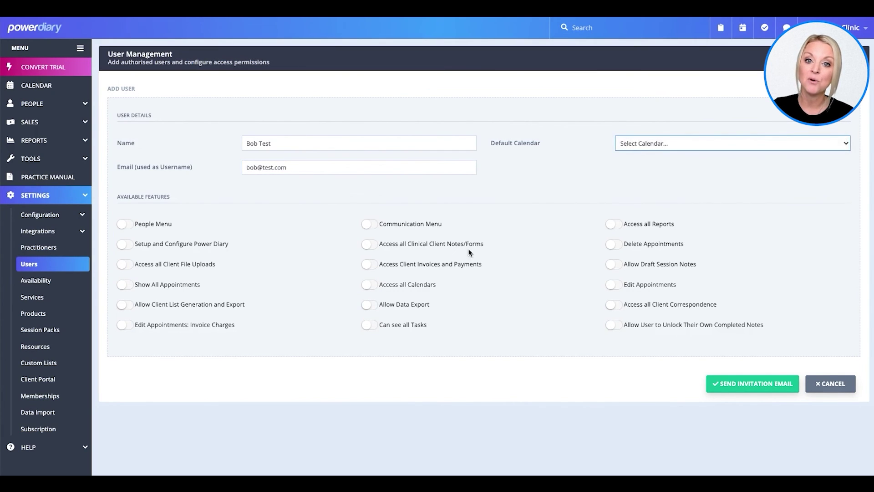
pyautogui.click(364, 285)
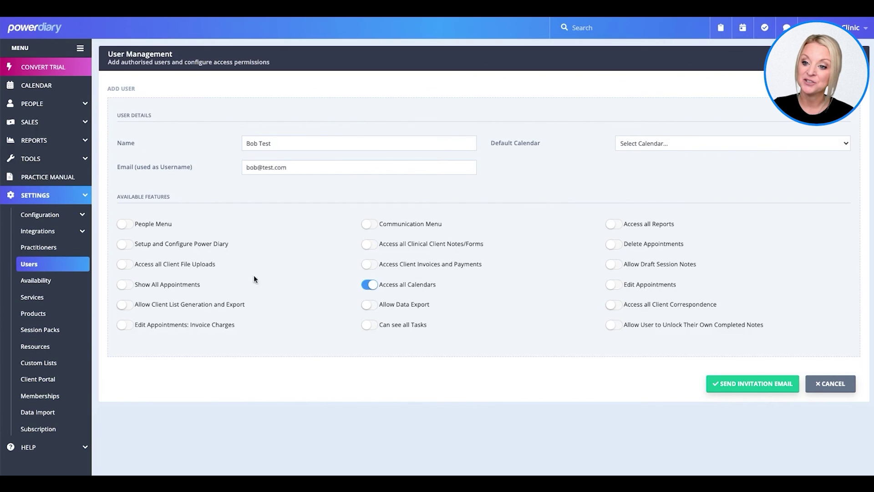
pyautogui.click(124, 264)
pyautogui.click(124, 286)
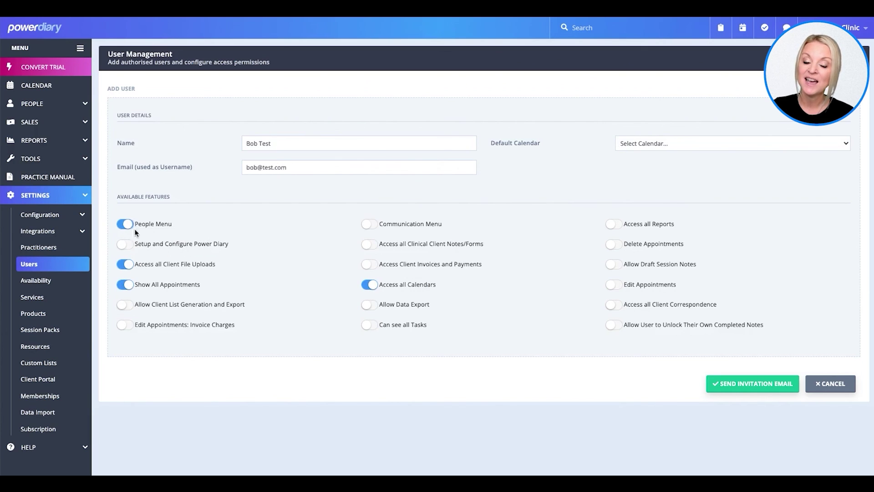